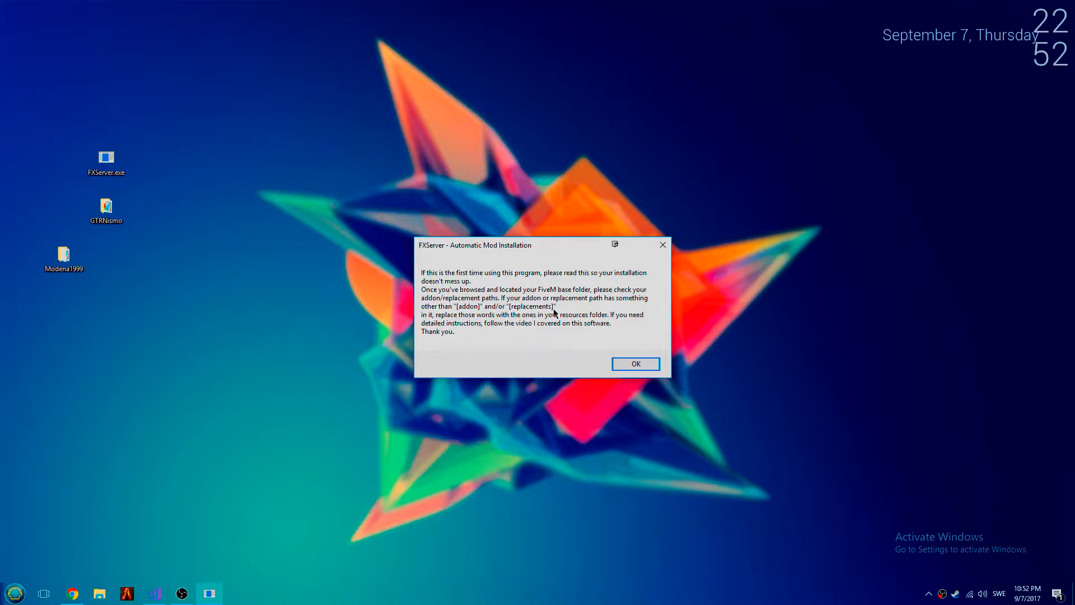
# - Dismiss the first-use notice and set the FiveM base folder to C:\FiveMS
pyautogui.click(626, 364)
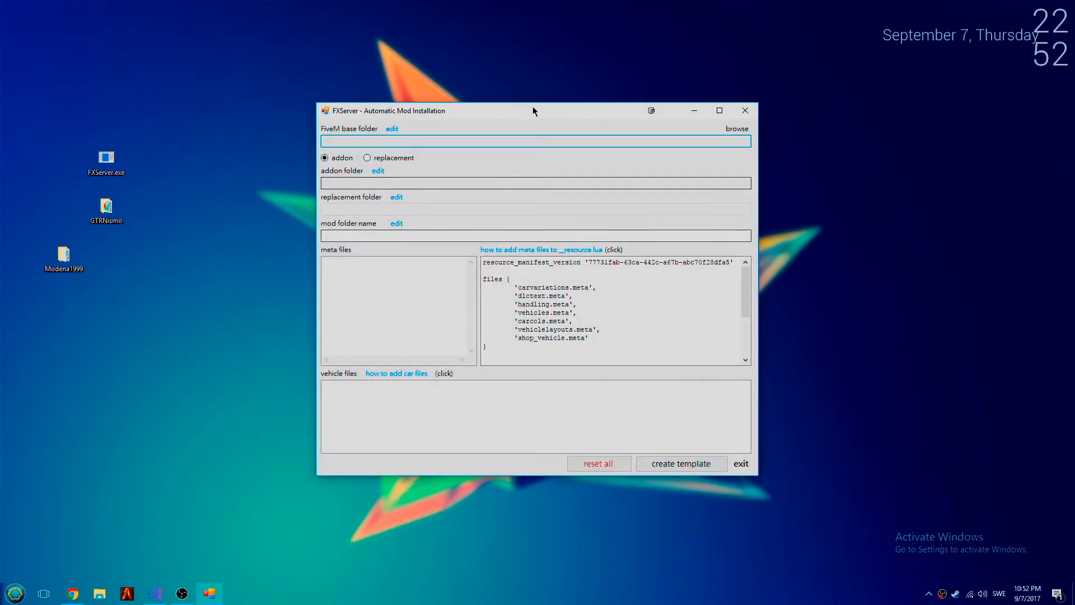
pyautogui.moveTo(491, 110); pyautogui.dragTo(527, 118)
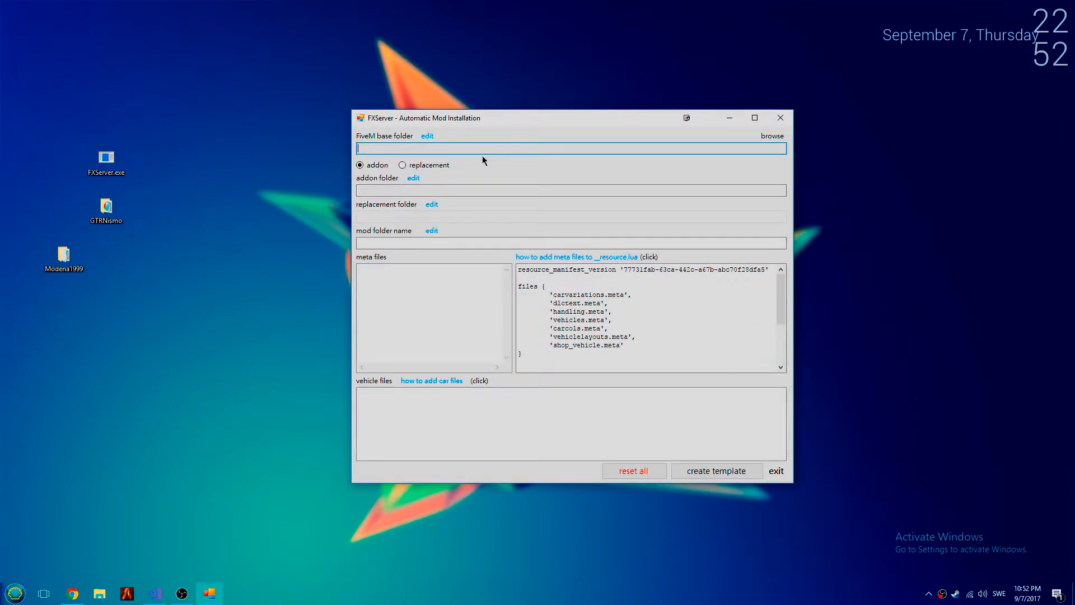
pyautogui.click(772, 136)
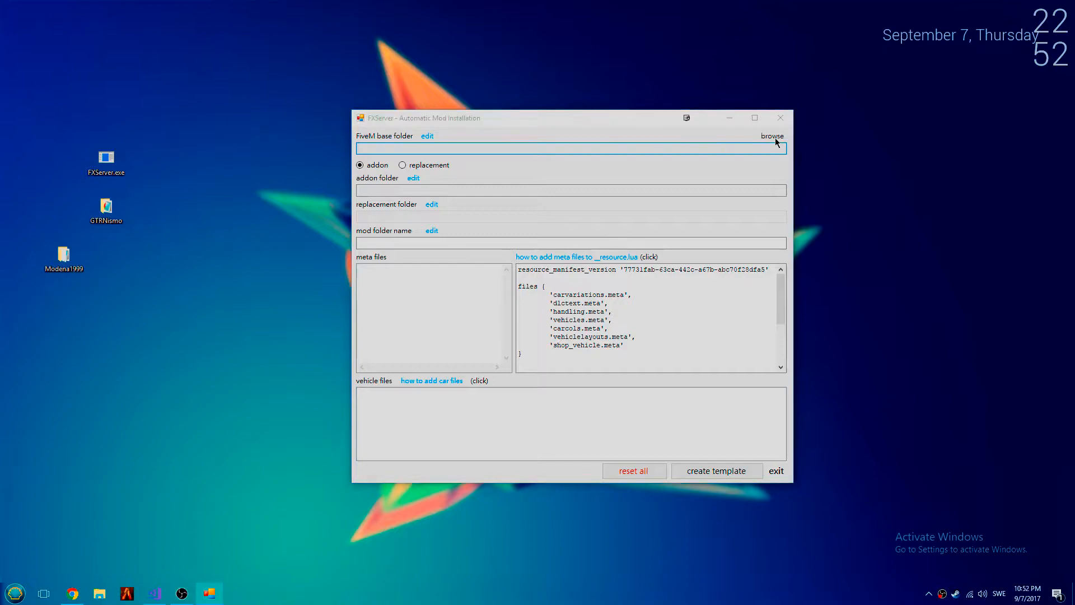
pyautogui.doubleClick(492, 289)
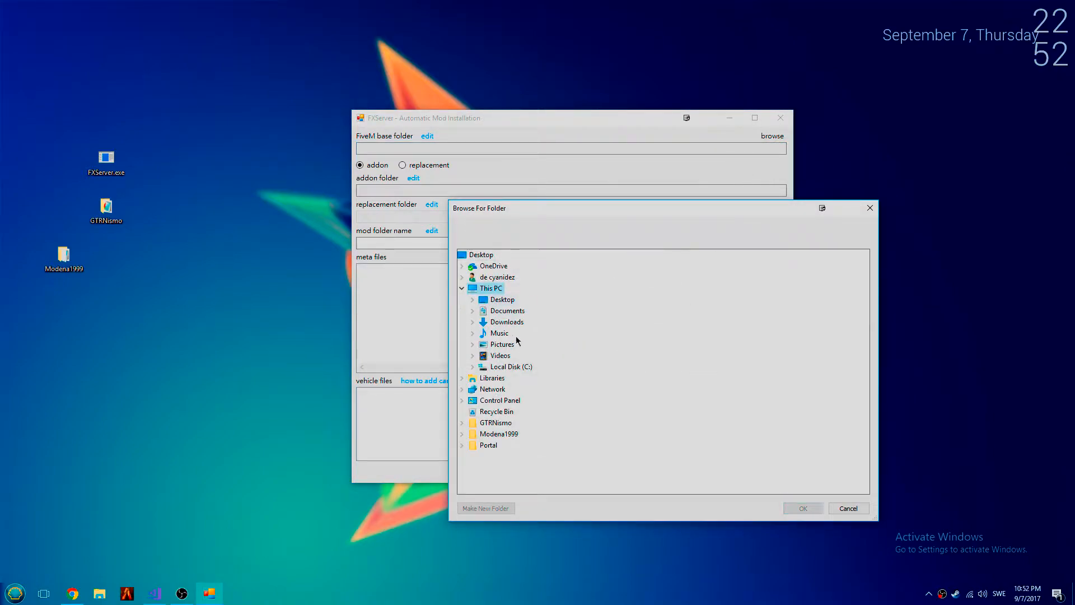
pyautogui.doubleClick(513, 366)
pyautogui.doubleClick(512, 366)
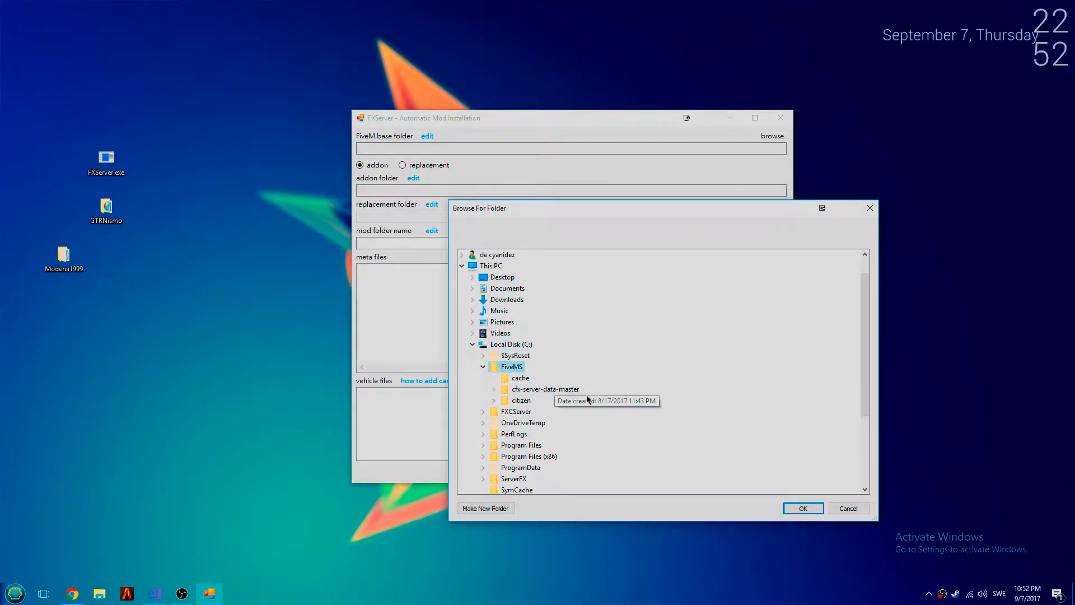
pyautogui.click(803, 508)
pyautogui.click(772, 137)
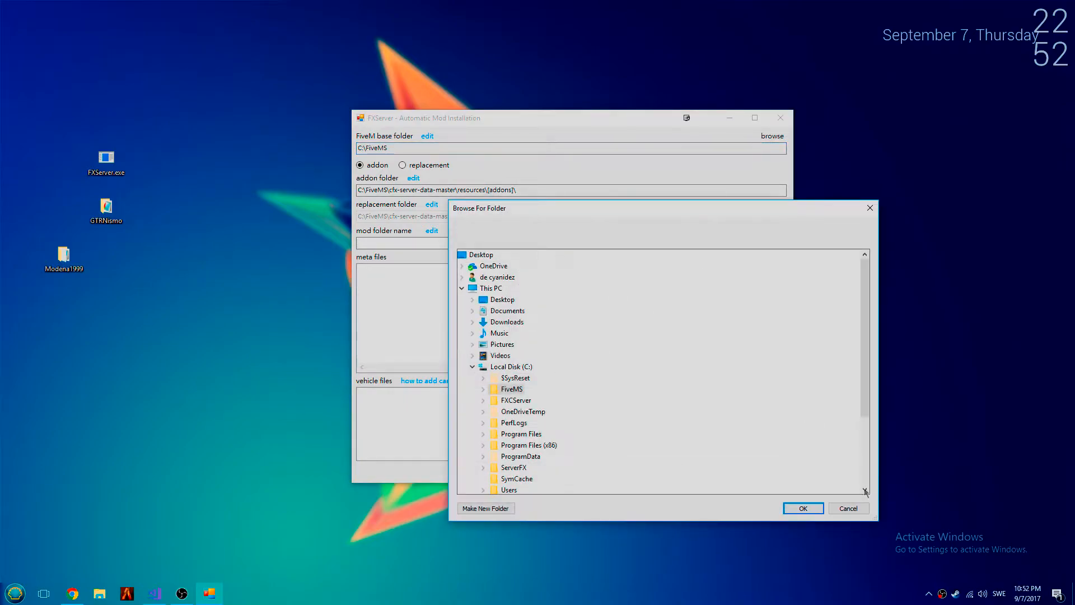
pyautogui.doubleClick(520, 391)
pyautogui.click(803, 508)
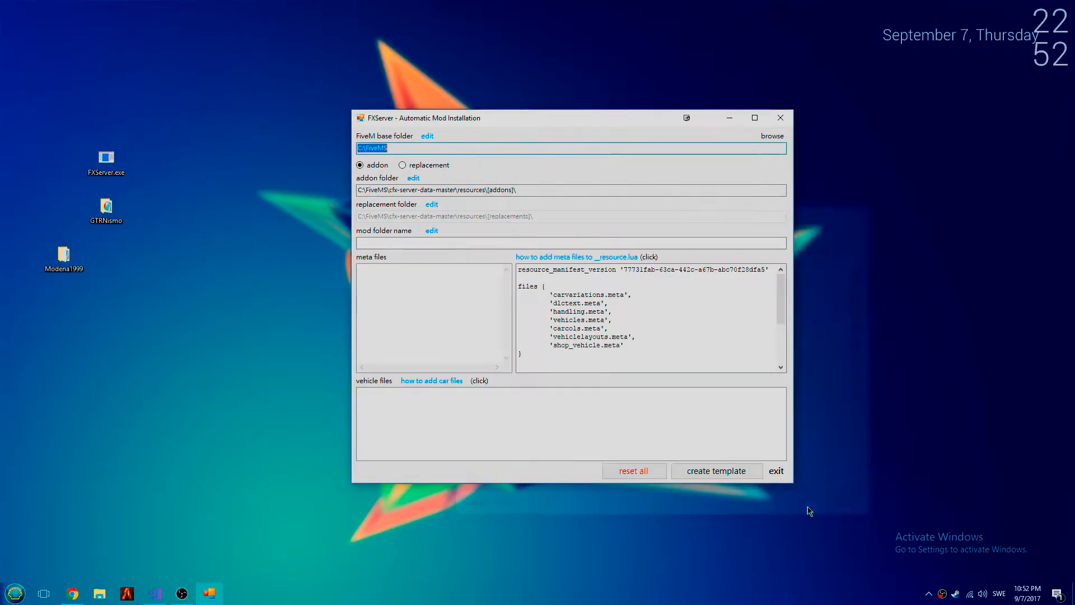
# - Check the cfx-server-data-master part of the addon folder path and compare the addon and replacement modes
pyautogui.click(559, 189)
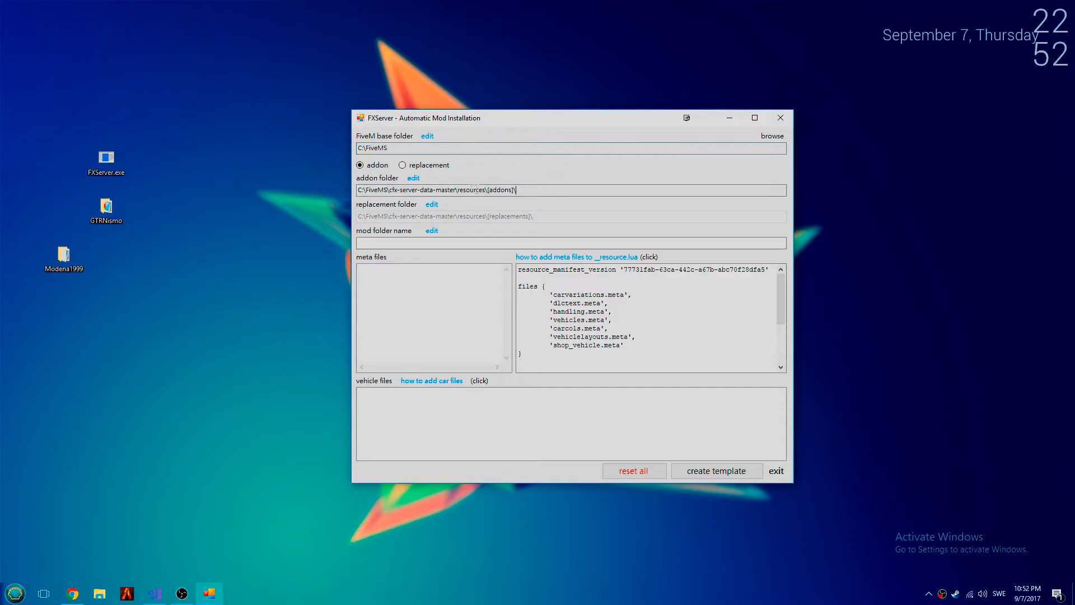
pyautogui.moveTo(390, 191); pyautogui.dragTo(444, 191)
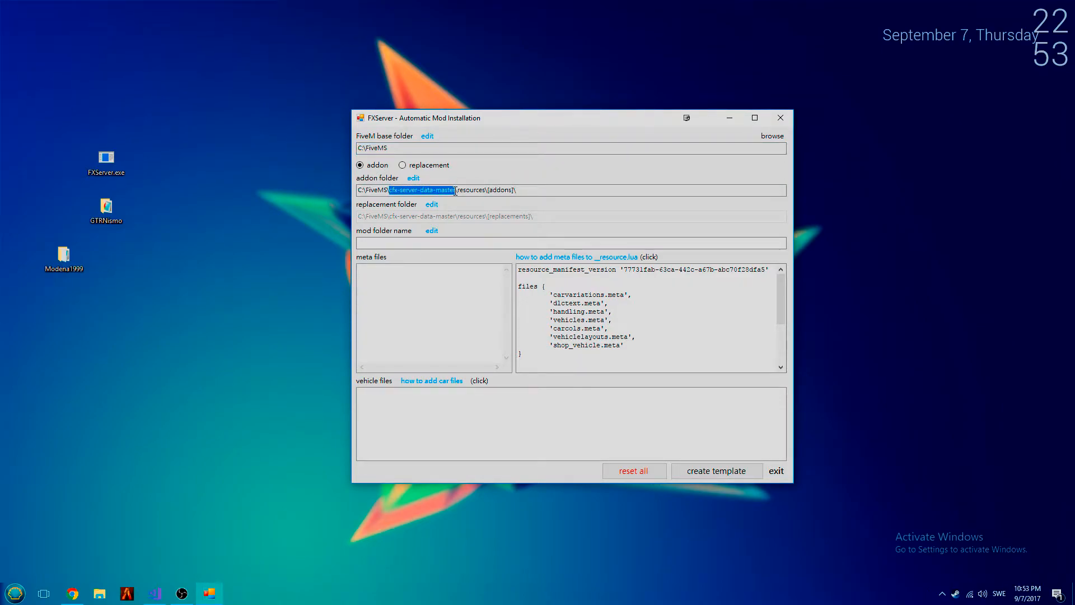
pyautogui.click(548, 190)
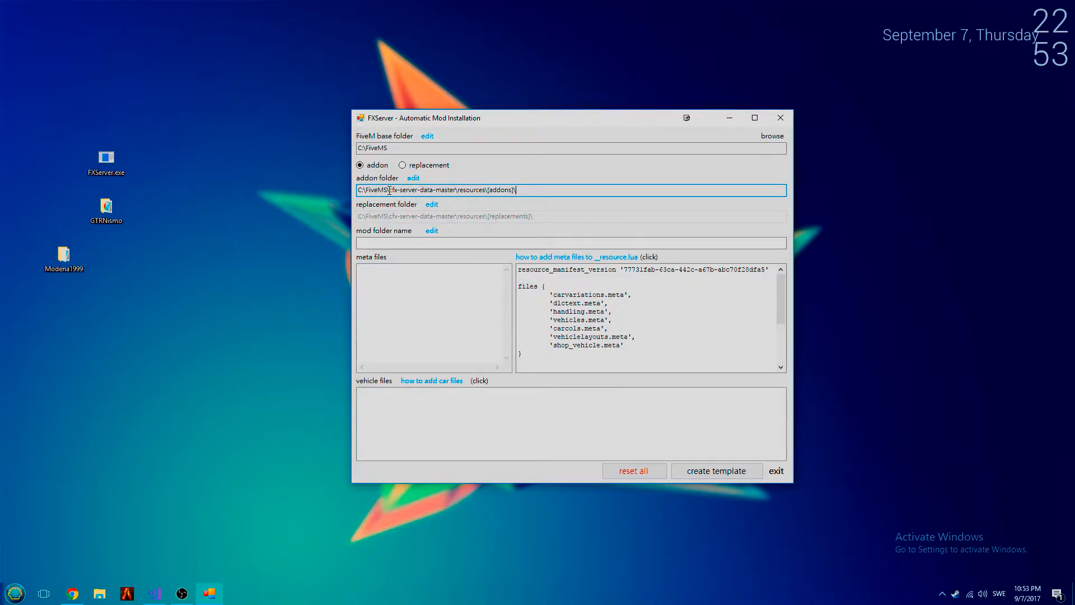
pyautogui.moveTo(389, 191); pyautogui.dragTo(456, 192)
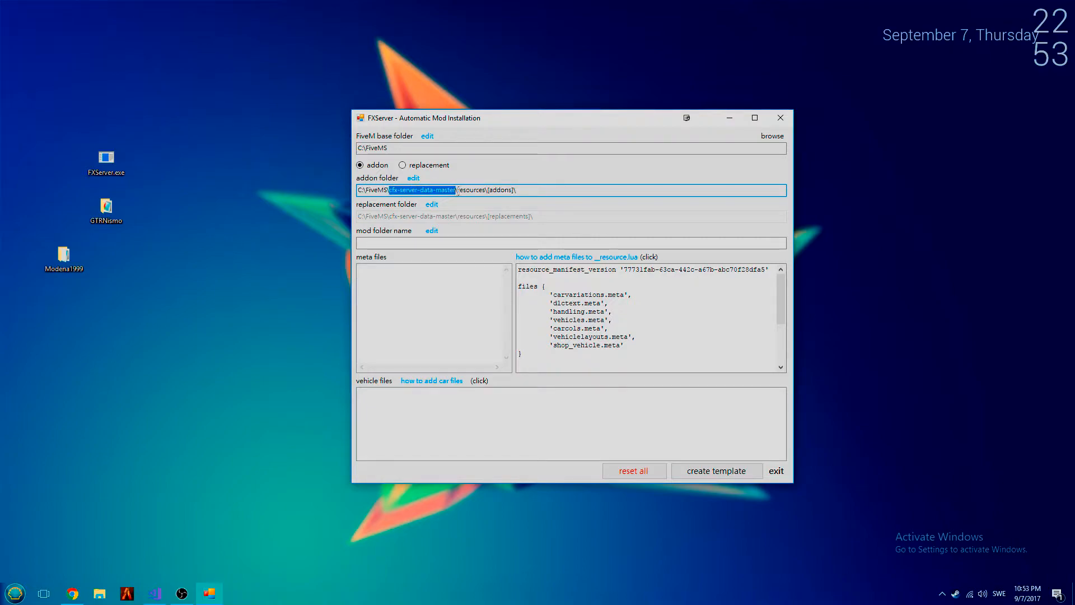
pyautogui.click(540, 190)
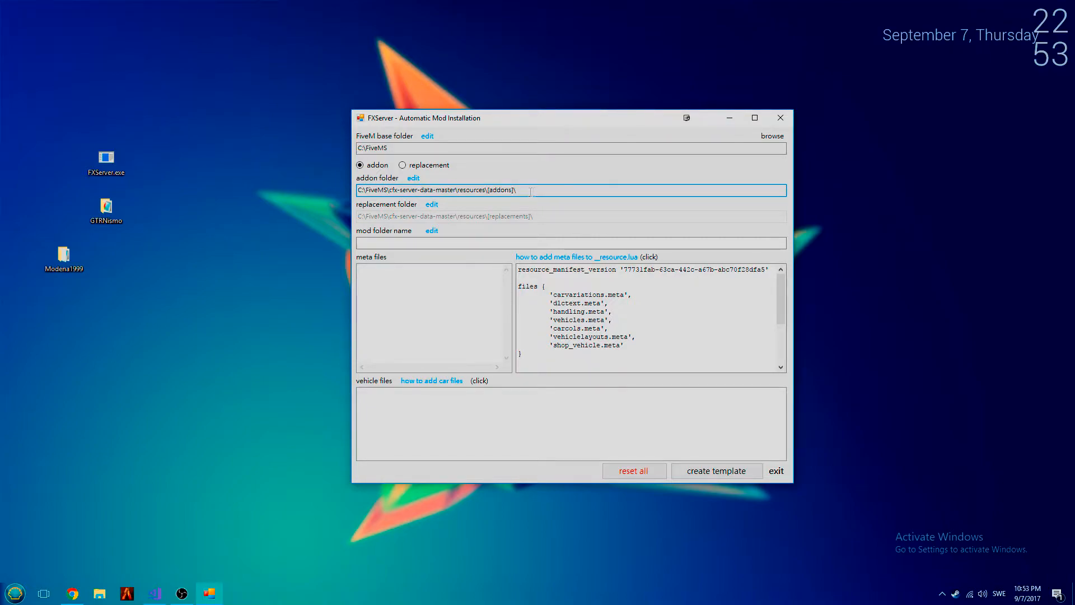
pyautogui.click(430, 169)
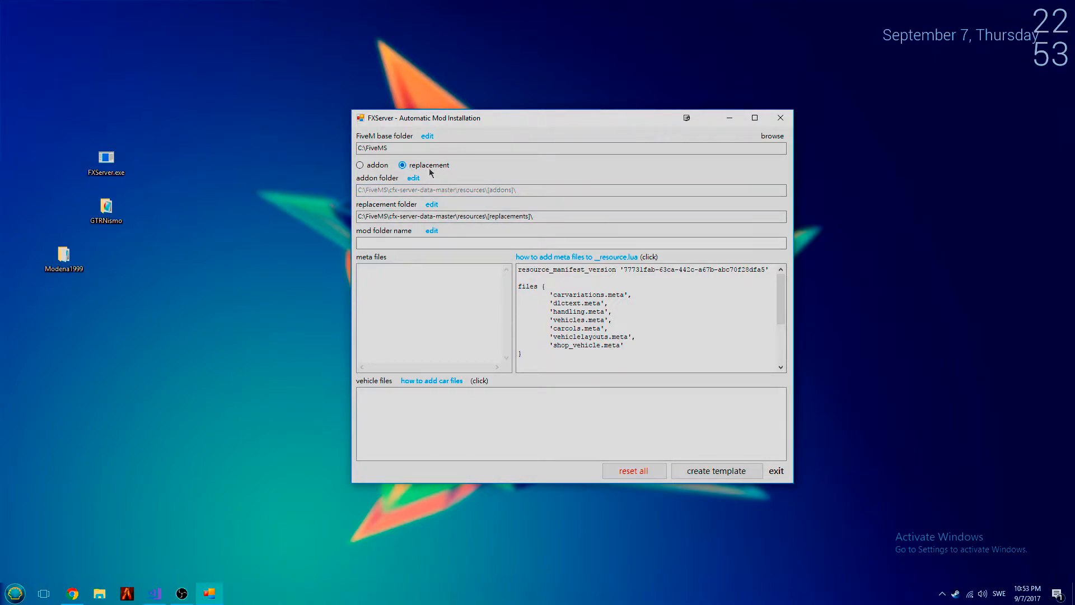
pyautogui.click(374, 170)
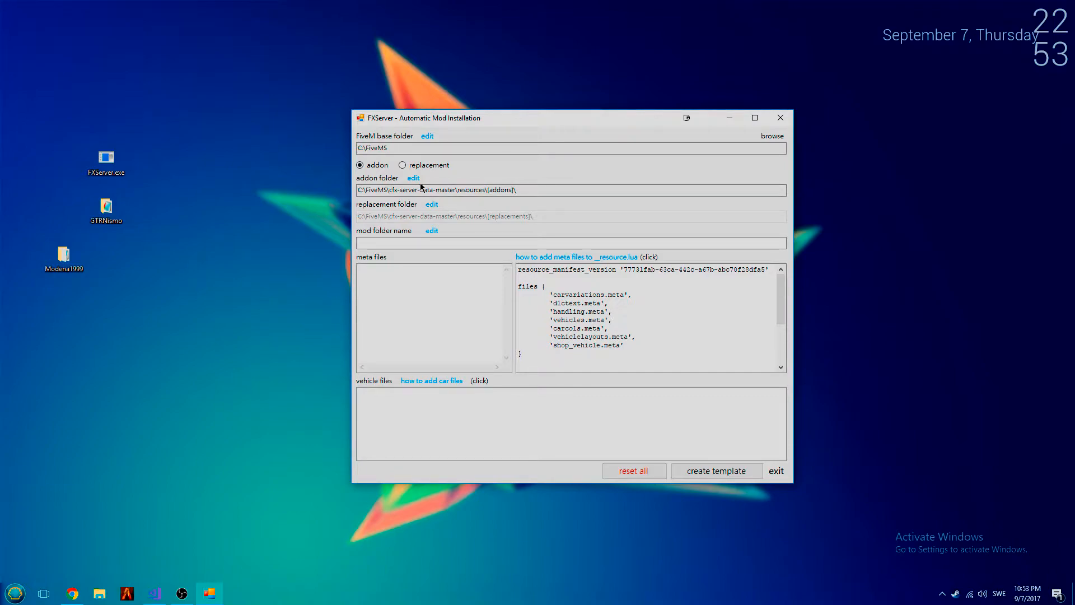
# - Replace the bracketed folder name in the addon folder path with customcars
pyautogui.moveTo(490, 191); pyautogui.dragTo(511, 191)
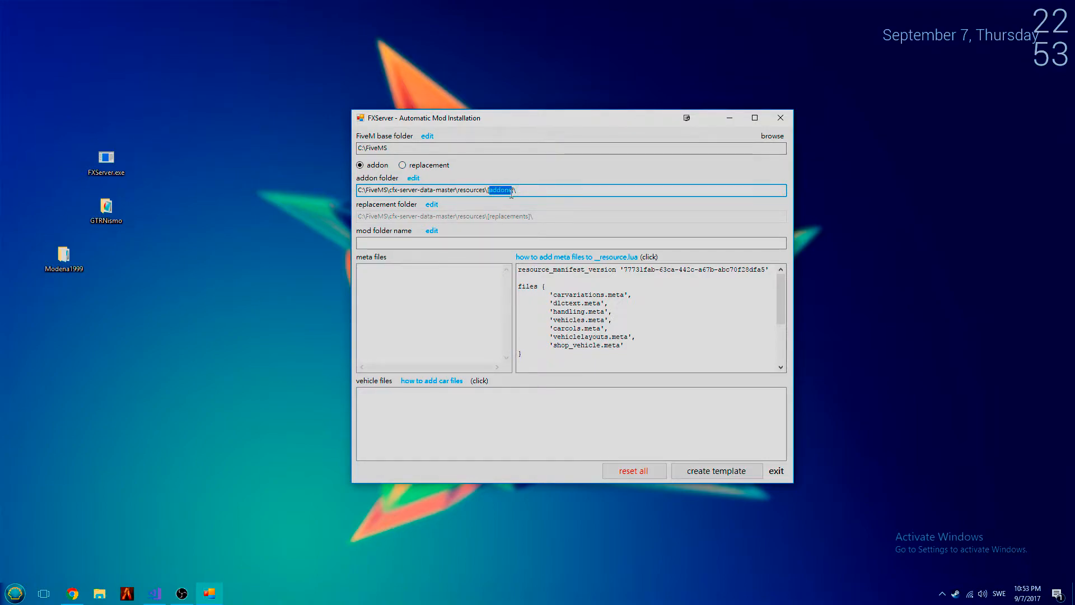
pyautogui.write('customcars')
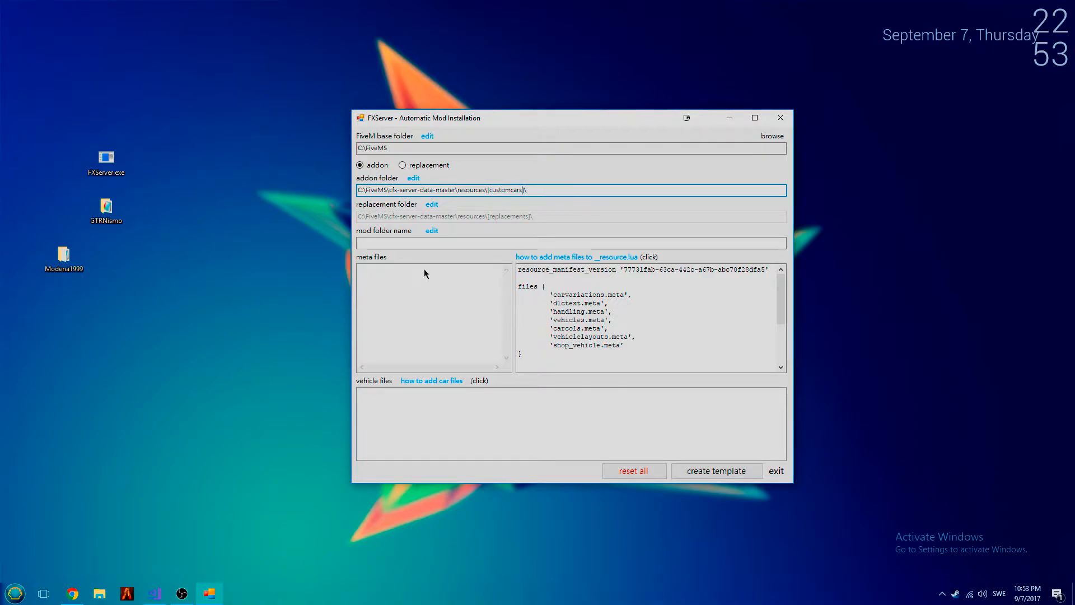
# - Switch to File Explorer, open C:\FiveMS\cfx-server-data-master\resources and select the [addons] folder
pyautogui.click(332, 432)
pyautogui.press('super+e')
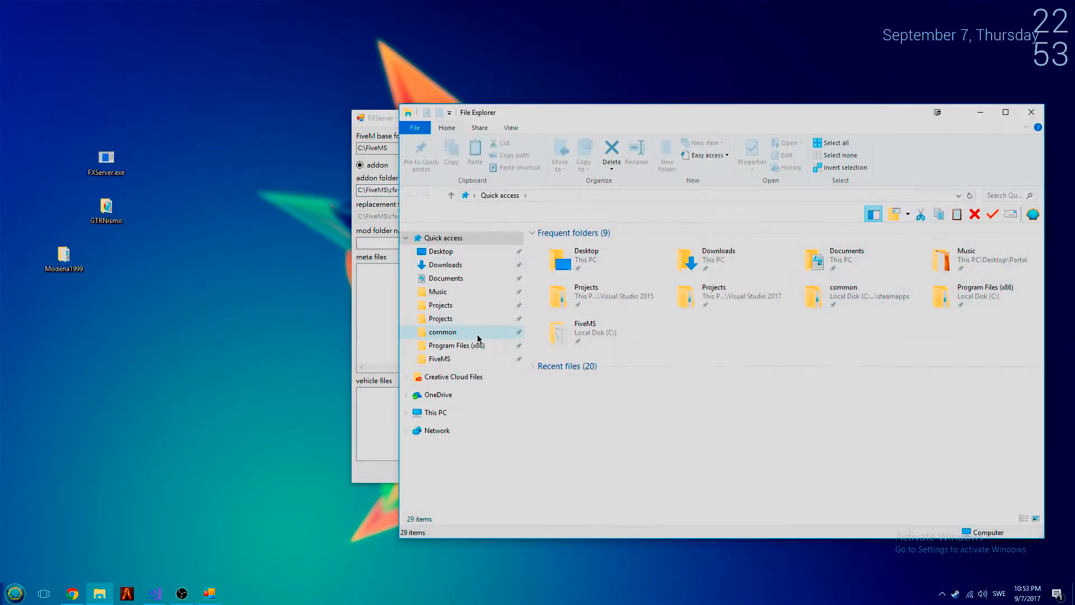
pyautogui.click(439, 359)
pyautogui.doubleClick(576, 257)
pyautogui.doubleClick(583, 260)
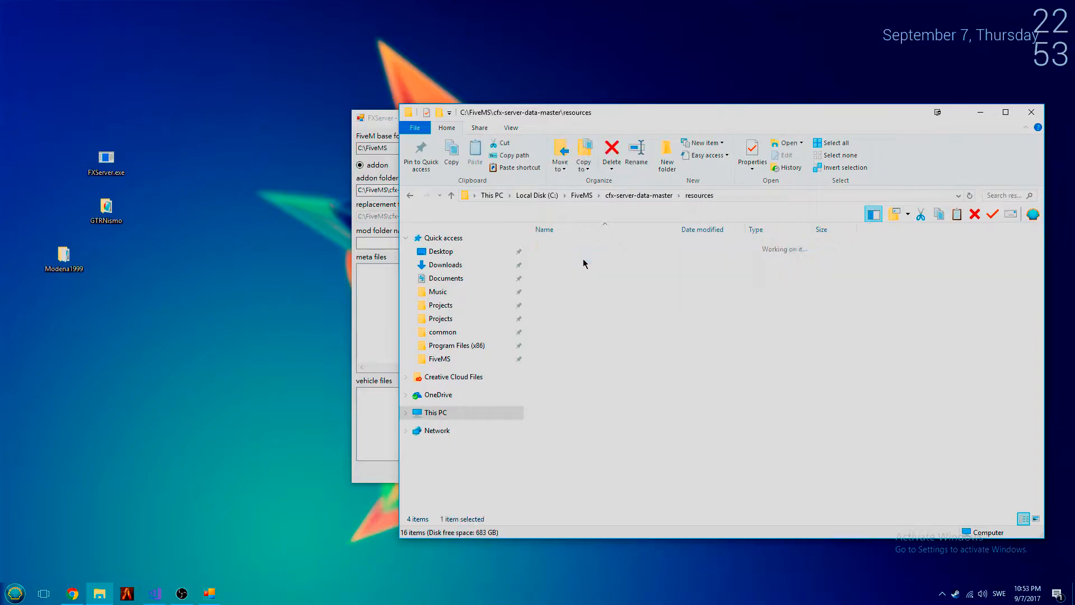
pyautogui.click(548, 248)
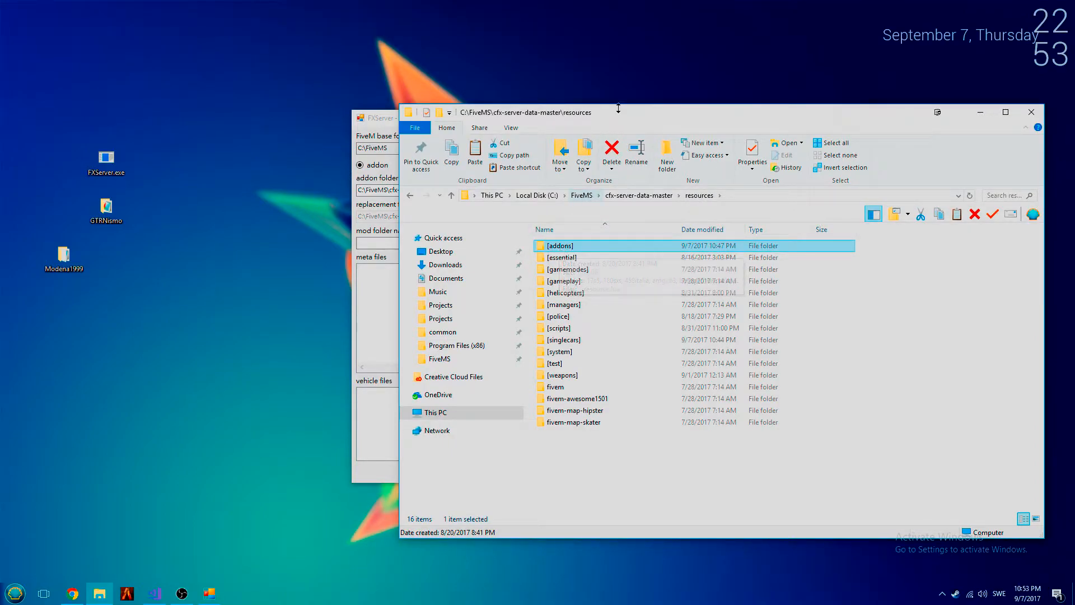
pyautogui.moveTo(552, 113); pyautogui.dragTo(224, 120)
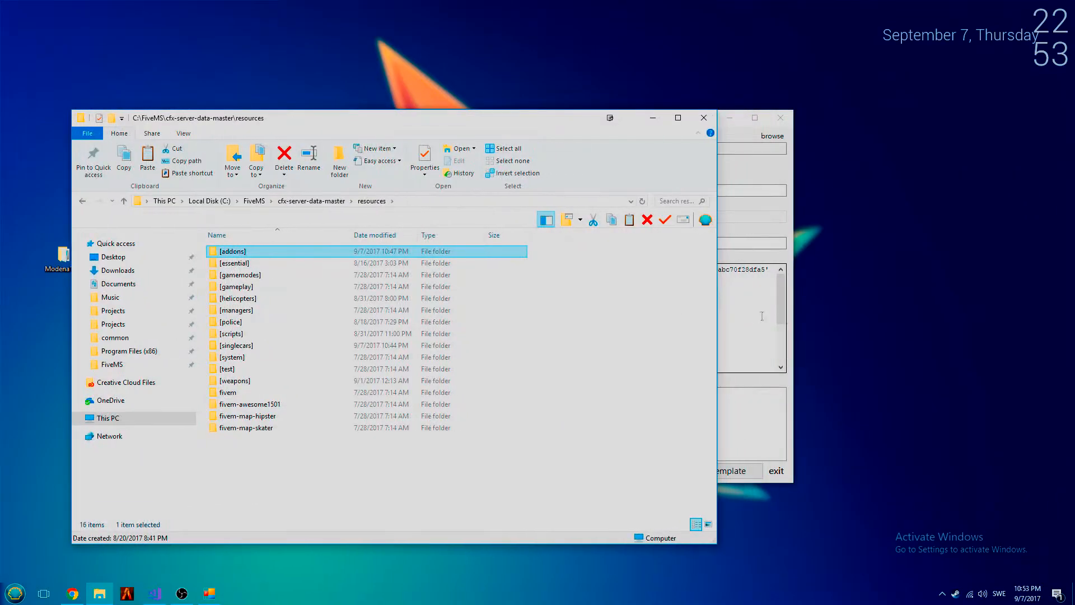
# - Switch back to the mod installer and set the bracketed folder name in the addon folder path to addons
pyautogui.click(761, 314)
pyautogui.moveTo(490, 190); pyautogui.dragTo(512, 191)
pyautogui.click(521, 191)
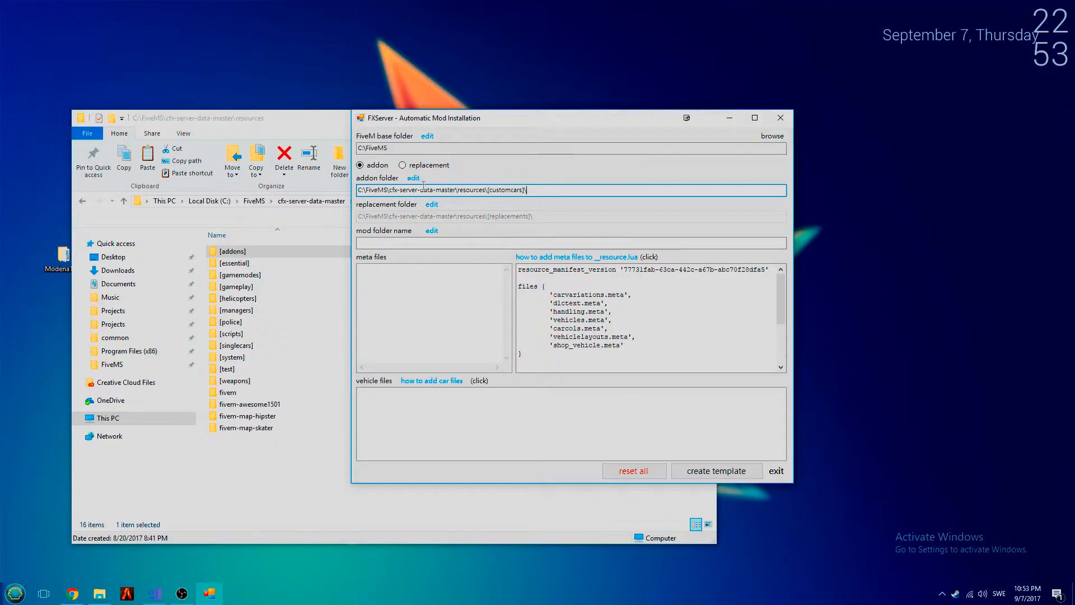
pyautogui.moveTo(491, 190); pyautogui.dragTo(528, 190)
pyautogui.click(529, 191)
pyautogui.moveTo(538, 193); pyautogui.dragTo(487, 193)
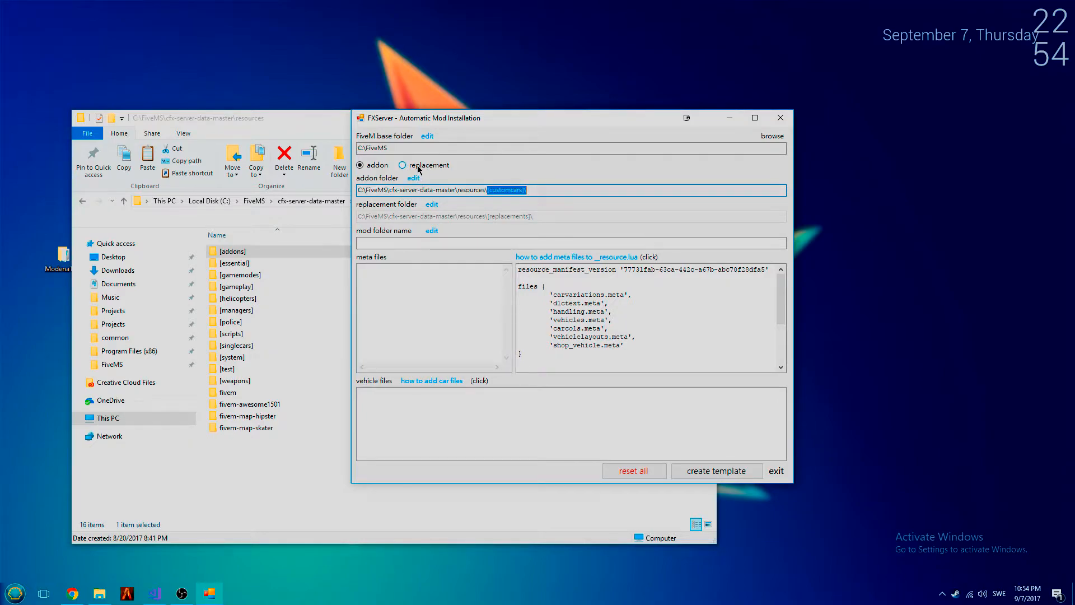
pyautogui.click(564, 190)
pyautogui.doubleClick(521, 190)
pyautogui.write('addons')
# - Open the [addons] folder in File Explorer beside the installer and set the mod folder name to youtubetutorial
pyautogui.click(416, 244)
pyautogui.moveTo(433, 119); pyautogui.dragTo(693, 120)
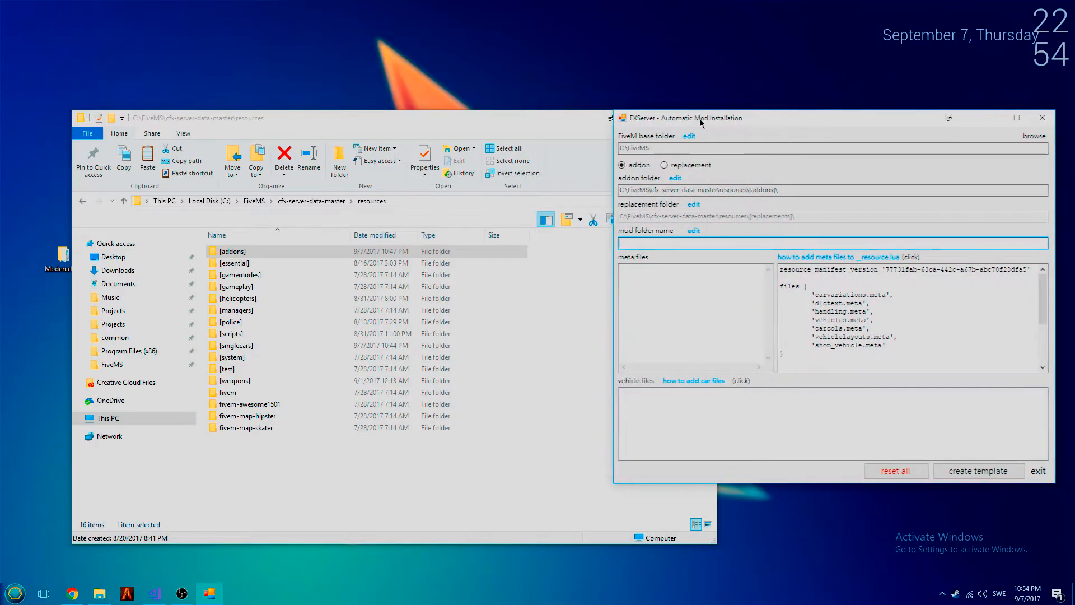
pyautogui.doubleClick(232, 251)
pyautogui.click(744, 244)
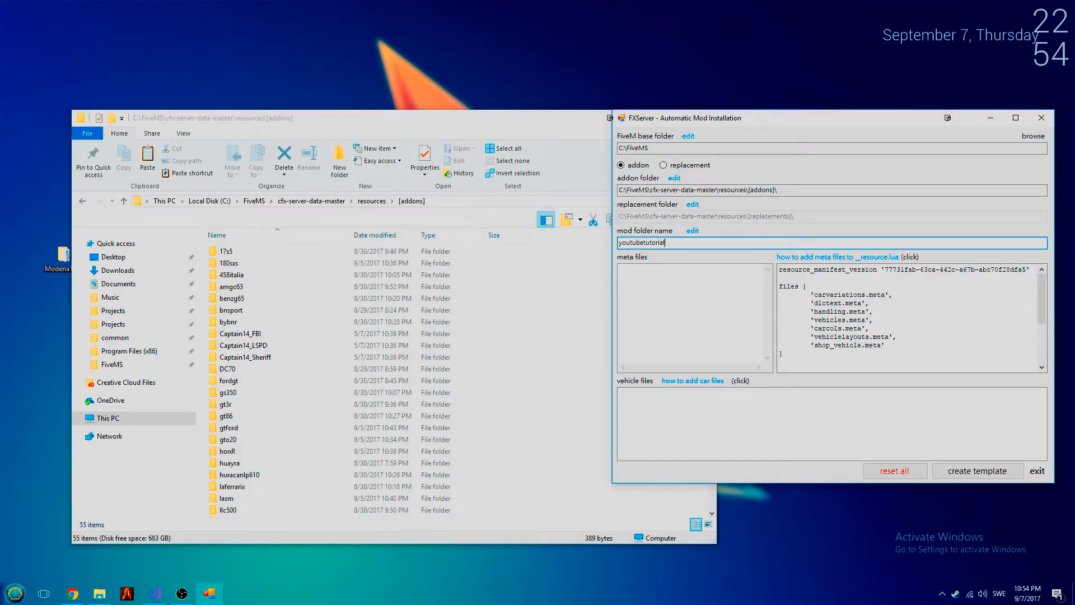
# - Add carcols.meta, carvariations.meta, handling.meta and vehicles.meta from the desktop's Modena1999 folder to the meta files
pyautogui.click(710, 306)
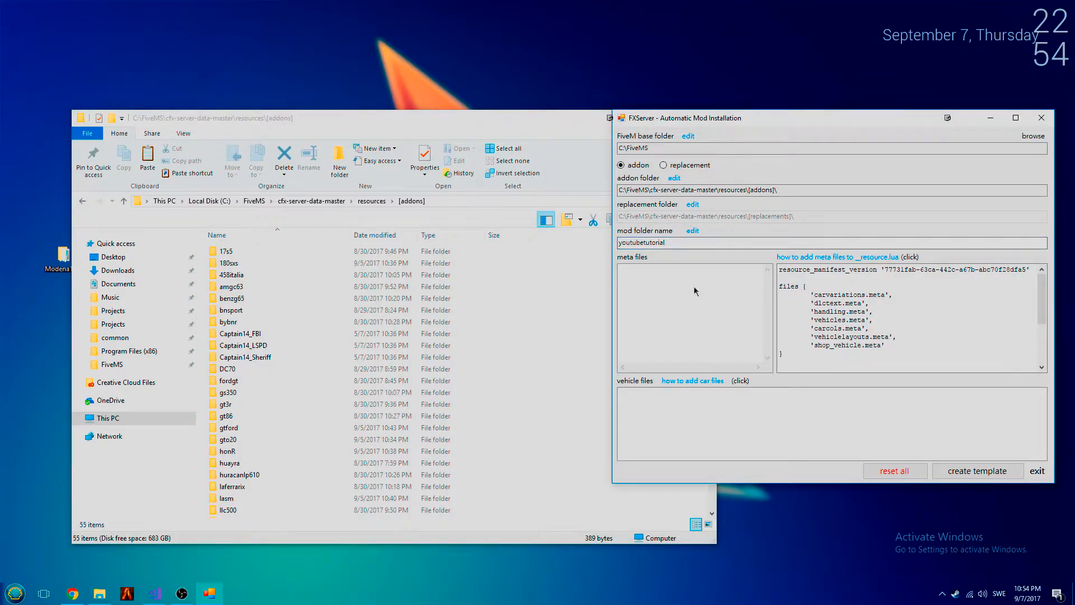
pyautogui.rightClick(651, 288)
pyautogui.click(686, 298)
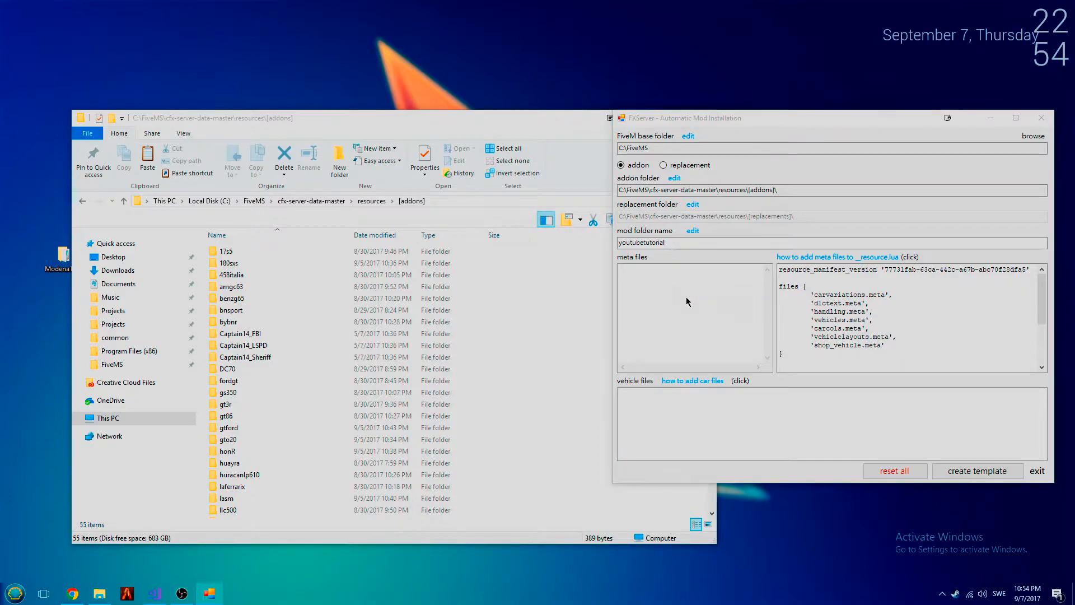
pyautogui.click(524, 210)
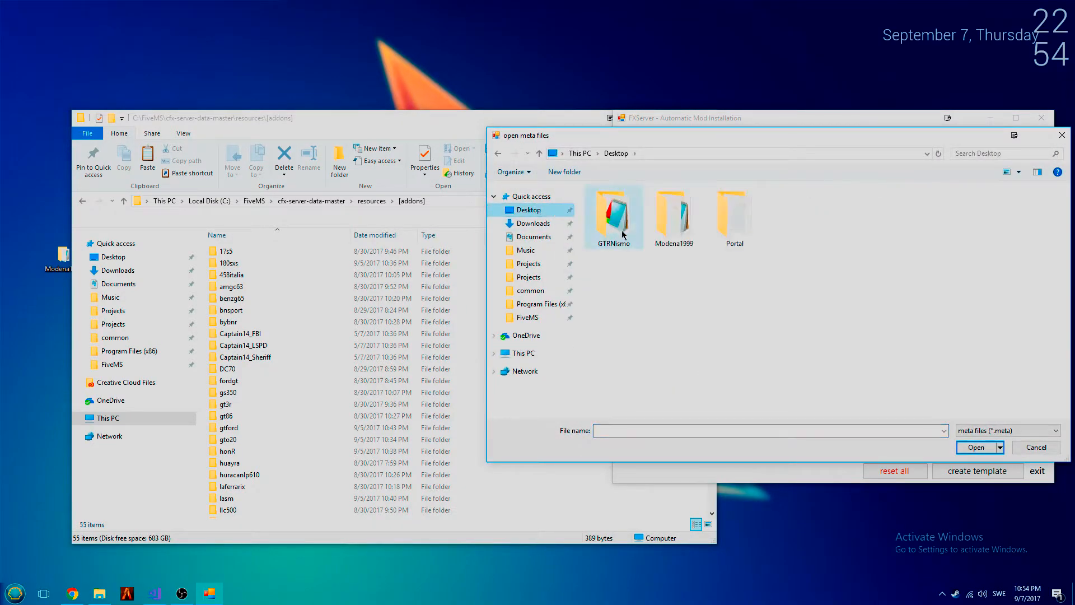
pyautogui.doubleClick(681, 246)
pyautogui.moveTo(697, 293); pyautogui.dragTo(641, 217)
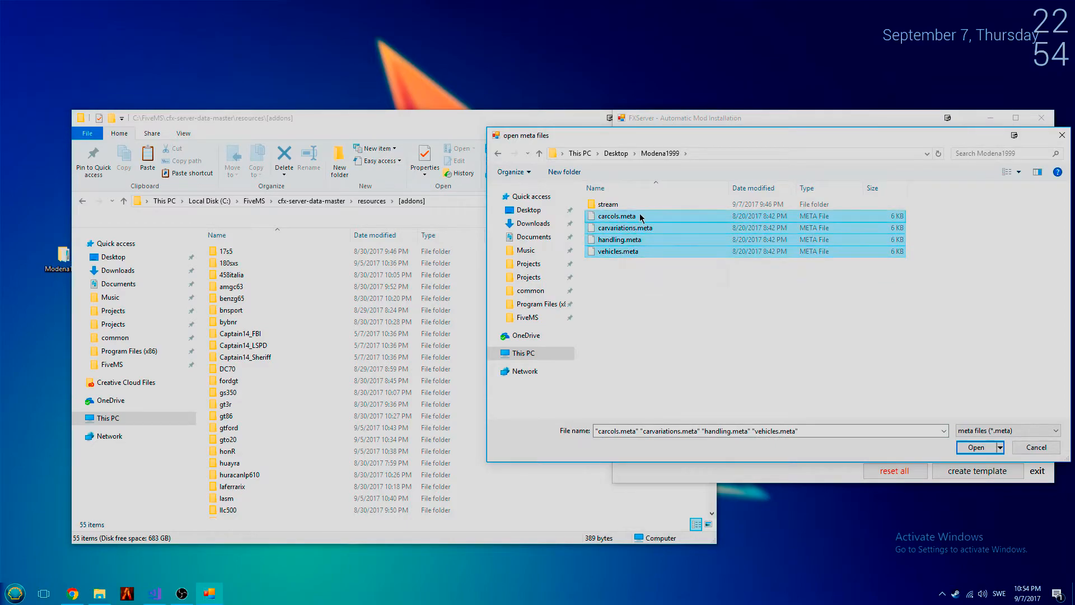
pyautogui.click(976, 447)
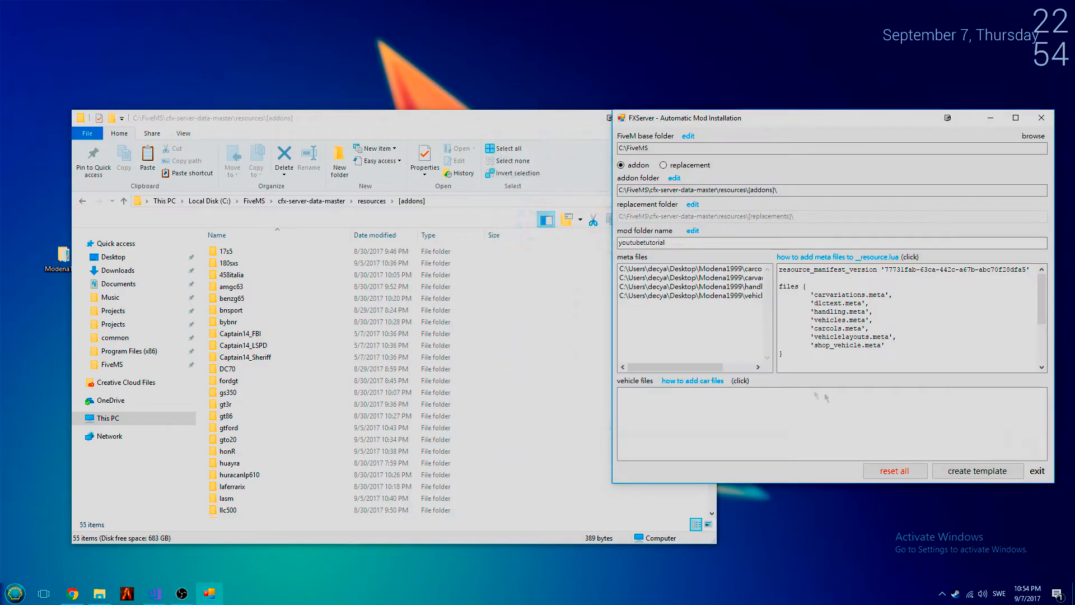
pyautogui.moveTo(705, 369); pyautogui.dragTo(669, 358)
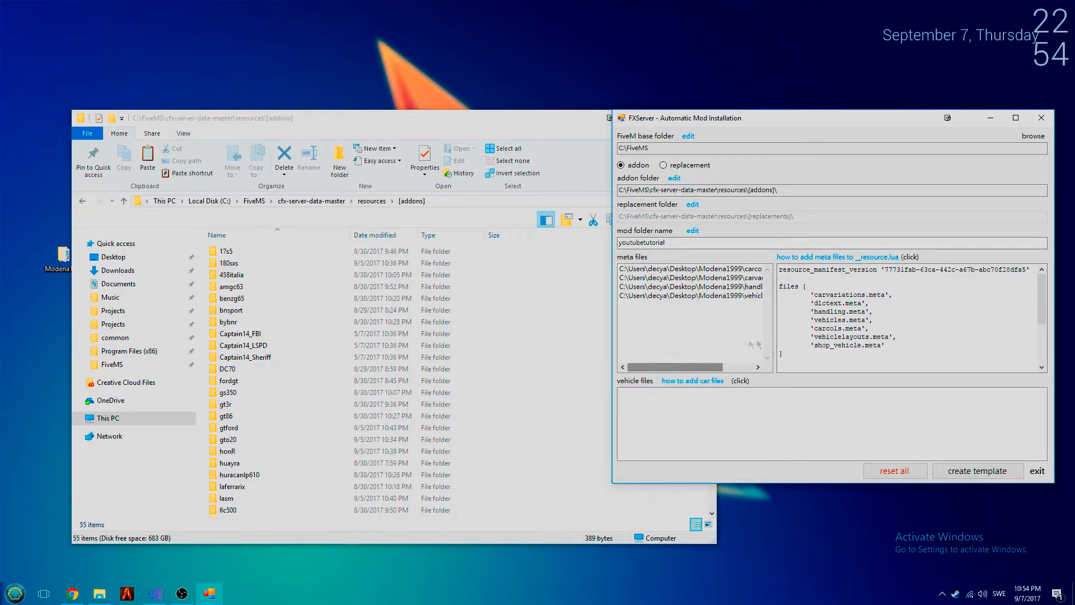
# - Examine the meta file names in the files block and the data_file lines of the __resource.lua text
pyautogui.moveTo(908, 346); pyautogui.dragTo(808, 297)
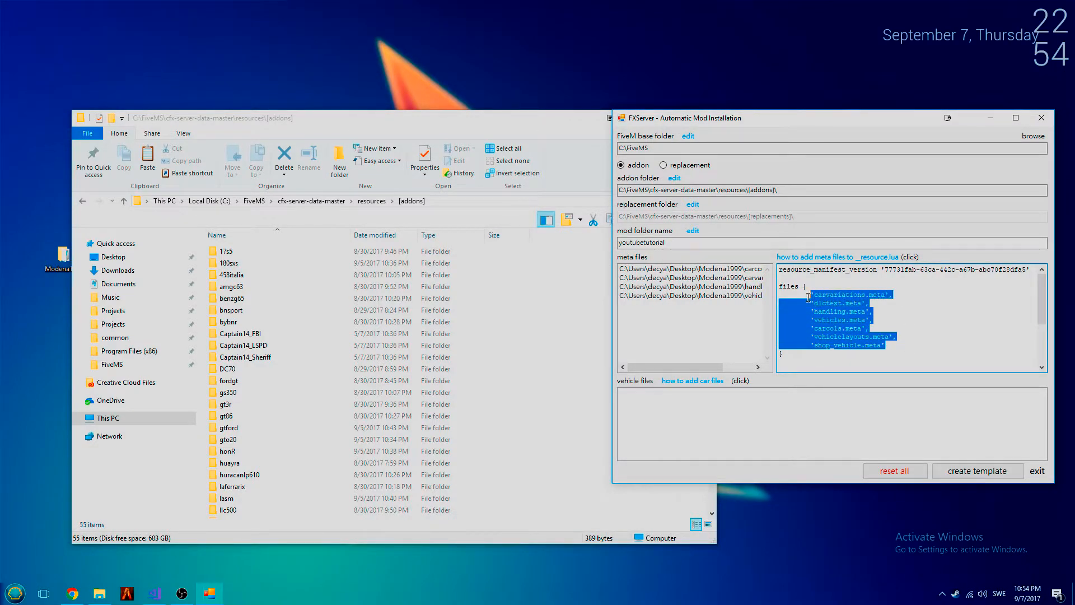
pyautogui.click(859, 303)
pyautogui.moveTo(926, 344); pyautogui.dragTo(921, 327)
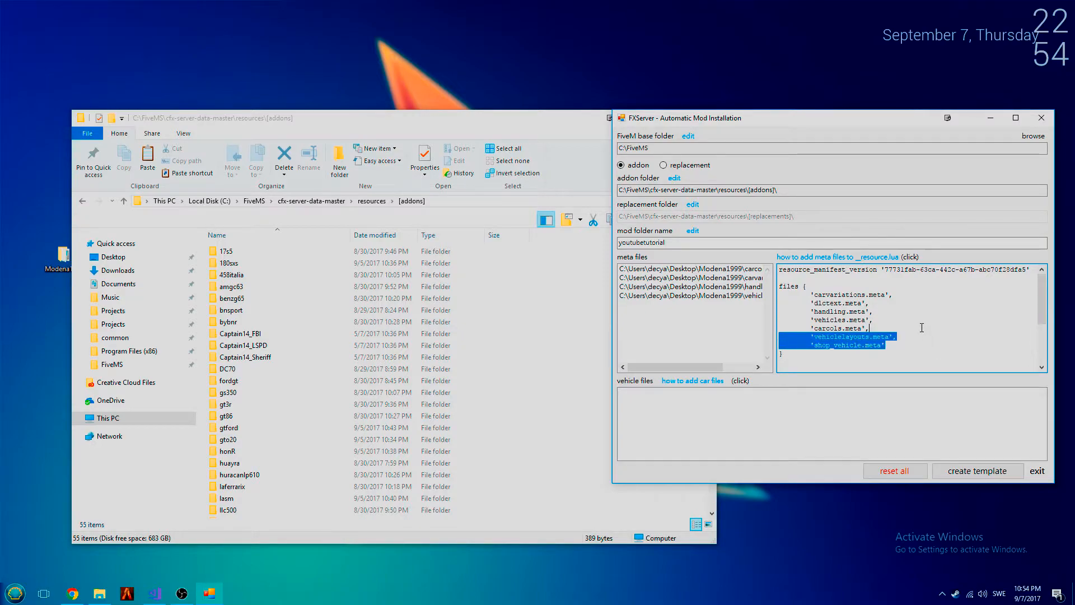
pyautogui.click(921, 328)
pyautogui.scroll(-3, 921, 328)
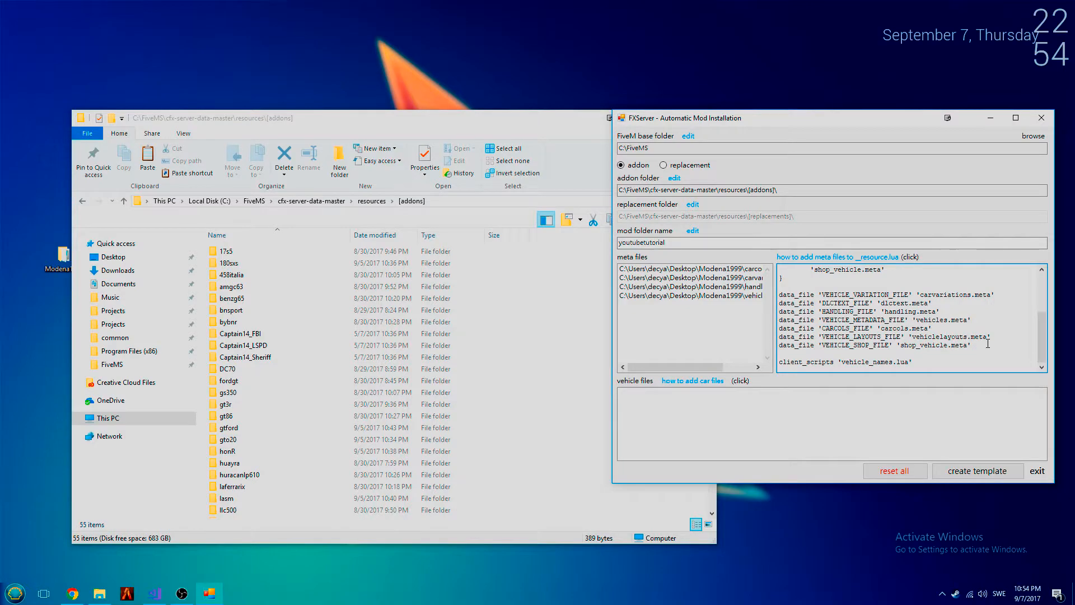
pyautogui.scroll(3, 901, 344)
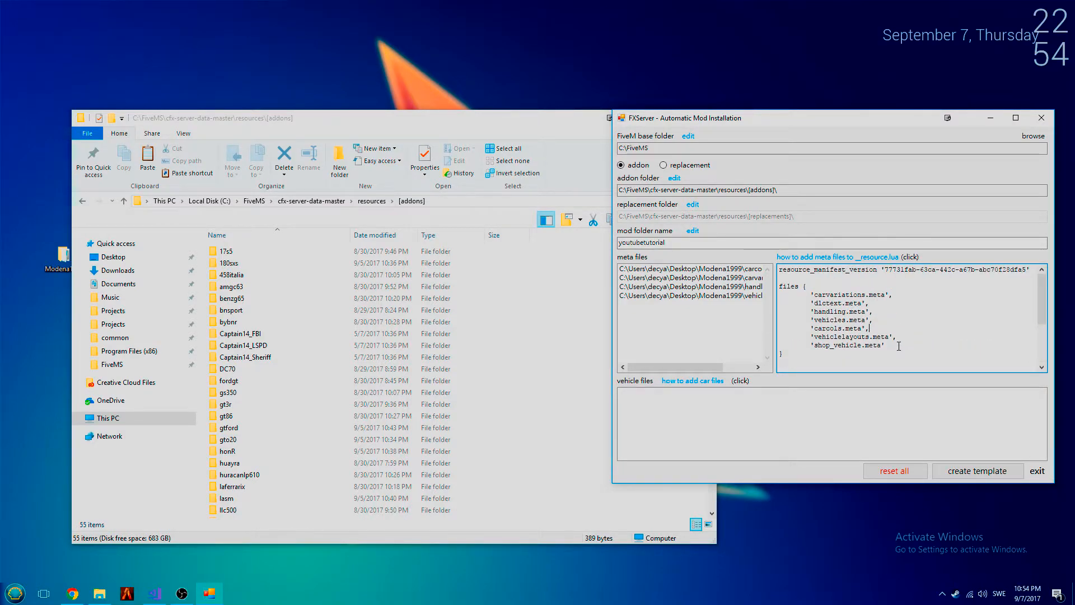
pyautogui.scroll(-1, 900, 344)
pyautogui.scroll(-2, 899, 346)
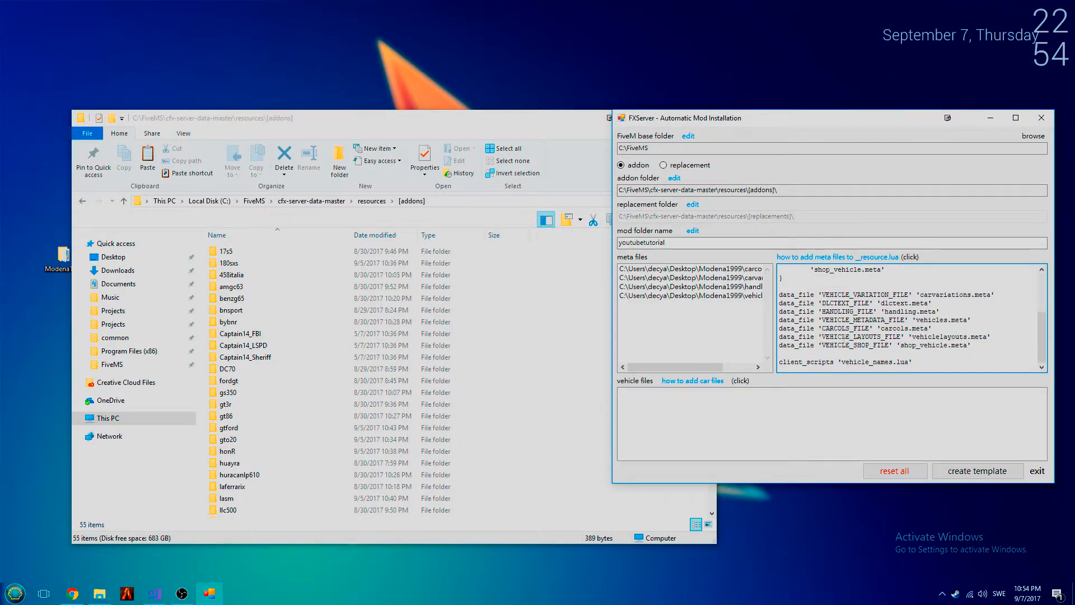
# - Add content.xml, modena.yft, modena.ytd and setup2.xml from the desktop's Modena1999 stream folder to the vehicle files
pyautogui.rightClick(674, 424)
pyautogui.click(692, 429)
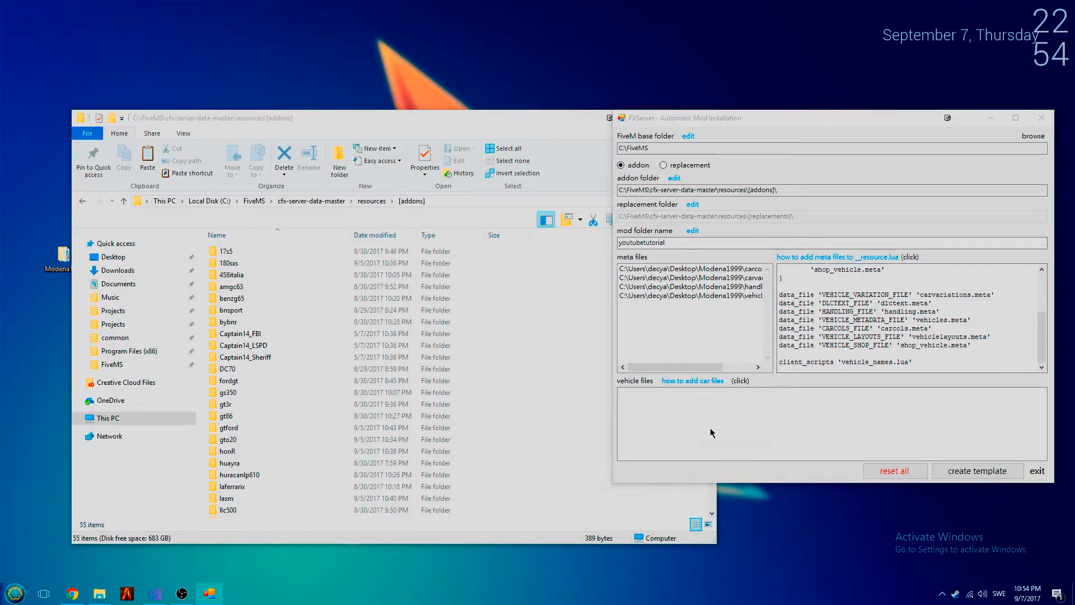
pyautogui.click(530, 211)
pyautogui.doubleClick(672, 216)
pyautogui.doubleClick(623, 208)
pyautogui.moveTo(677, 262); pyautogui.dragTo(647, 201)
pyautogui.click(976, 447)
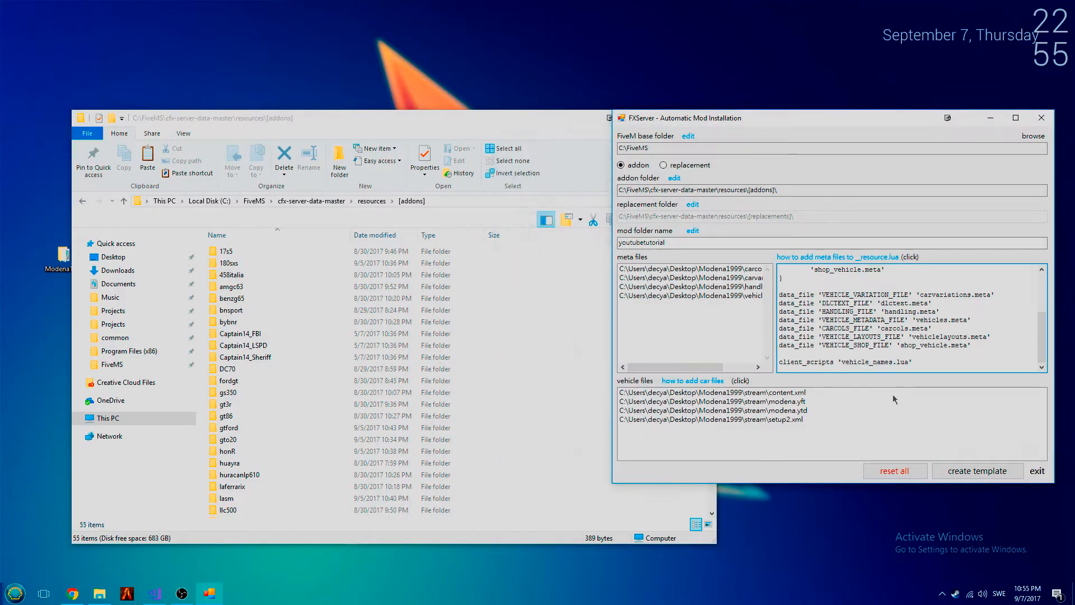
# - Check the file type filter in the meta files picker, and close the picker without choosing files
pyautogui.moveTo(674, 367); pyautogui.dragTo(707, 367)
pyautogui.rightClick(700, 329)
pyautogui.click(709, 330)
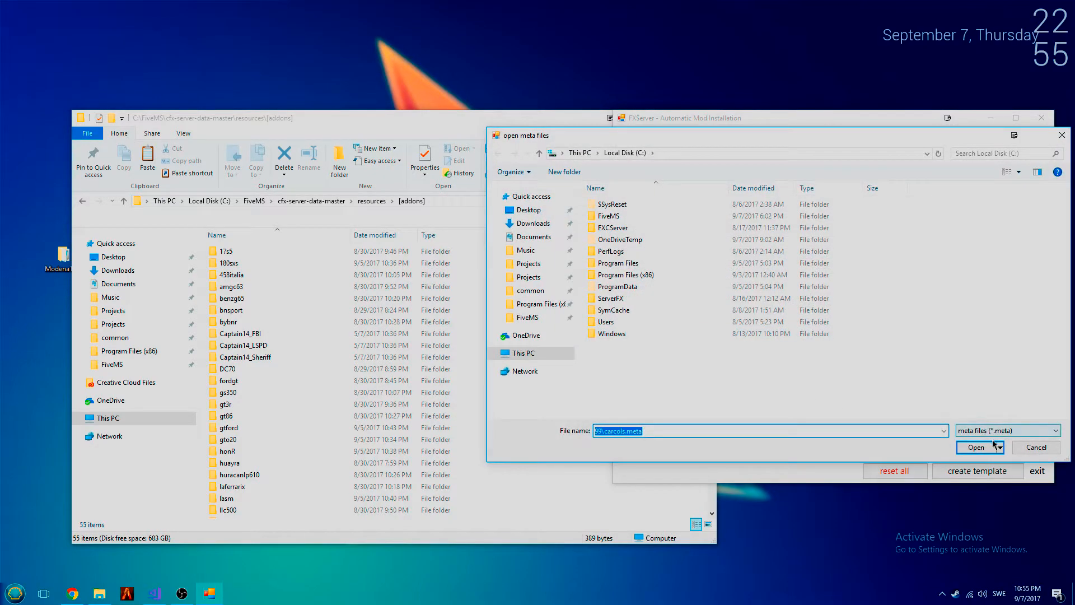
pyautogui.click(998, 431)
pyautogui.click(1012, 443)
pyautogui.click(1028, 449)
# - Reselect all four files in the desktop's Modena1999 stream folder through the vehicle files picker
pyautogui.rightClick(773, 436)
pyautogui.click(783, 443)
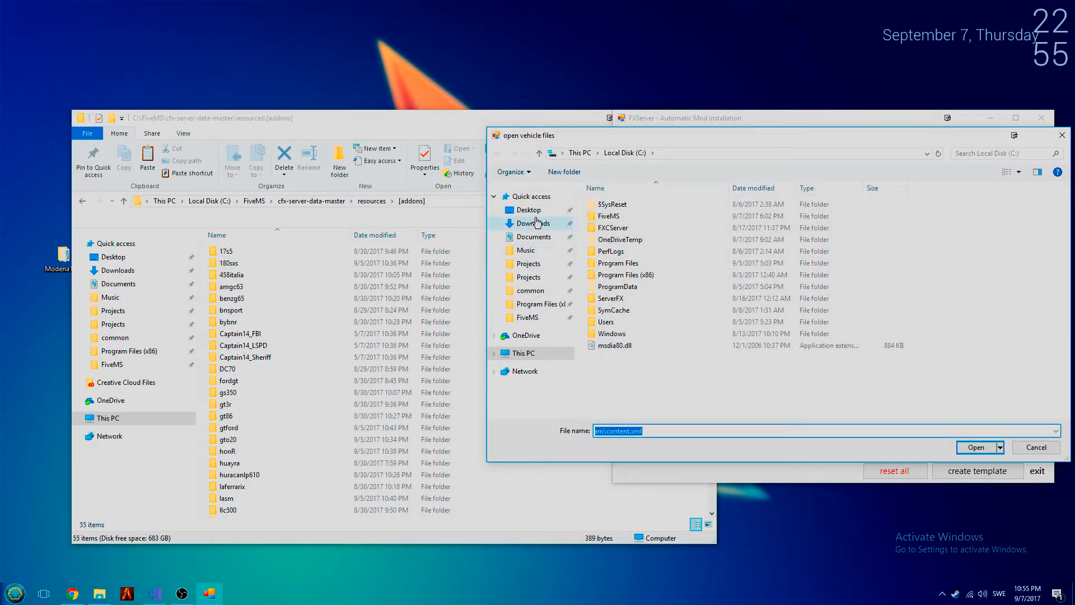
pyautogui.click(520, 211)
pyautogui.doubleClick(676, 229)
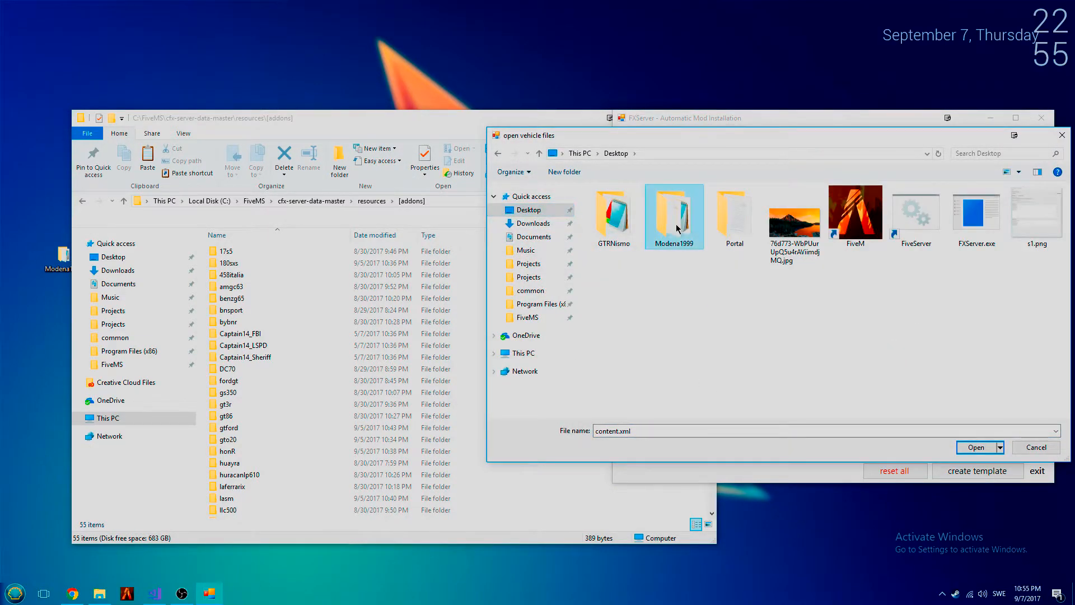
pyautogui.doubleClick(657, 203)
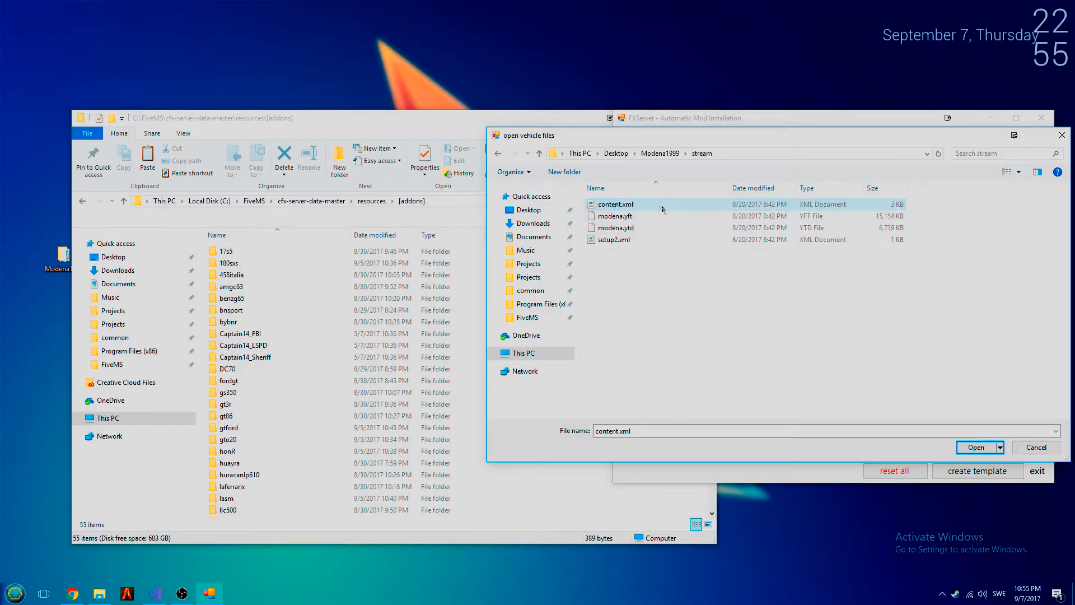
pyautogui.moveTo(735, 281); pyautogui.dragTo(676, 197)
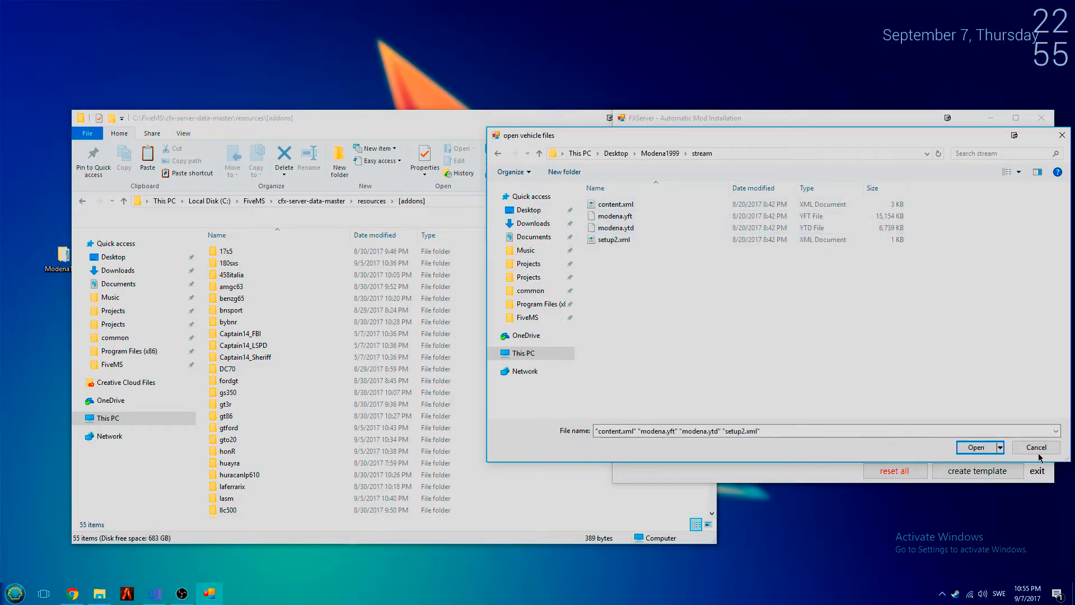
pyautogui.press('Return')
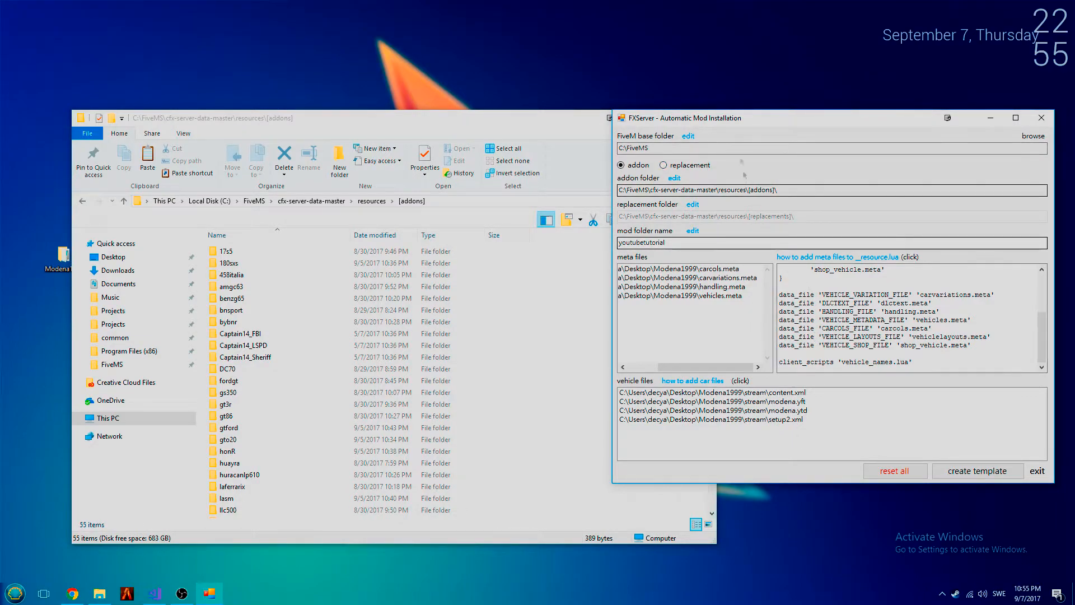
# - Review the base, addon and mod folder fields, and create the template from the listed meta and vehicle files
pyautogui.click(720, 146)
pyautogui.click(791, 190)
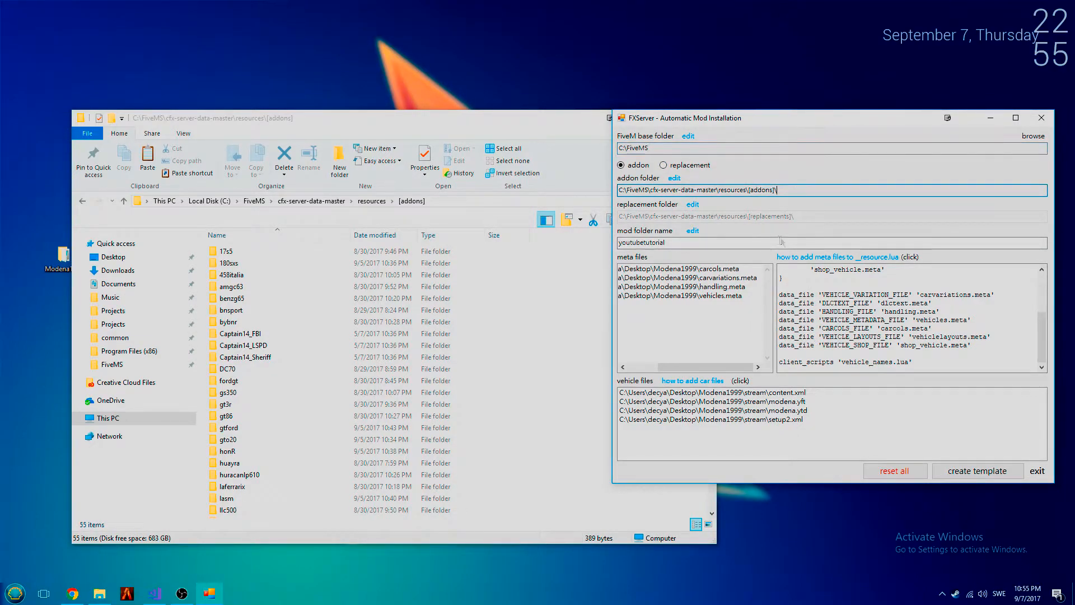
pyautogui.click(731, 243)
pyautogui.click(744, 309)
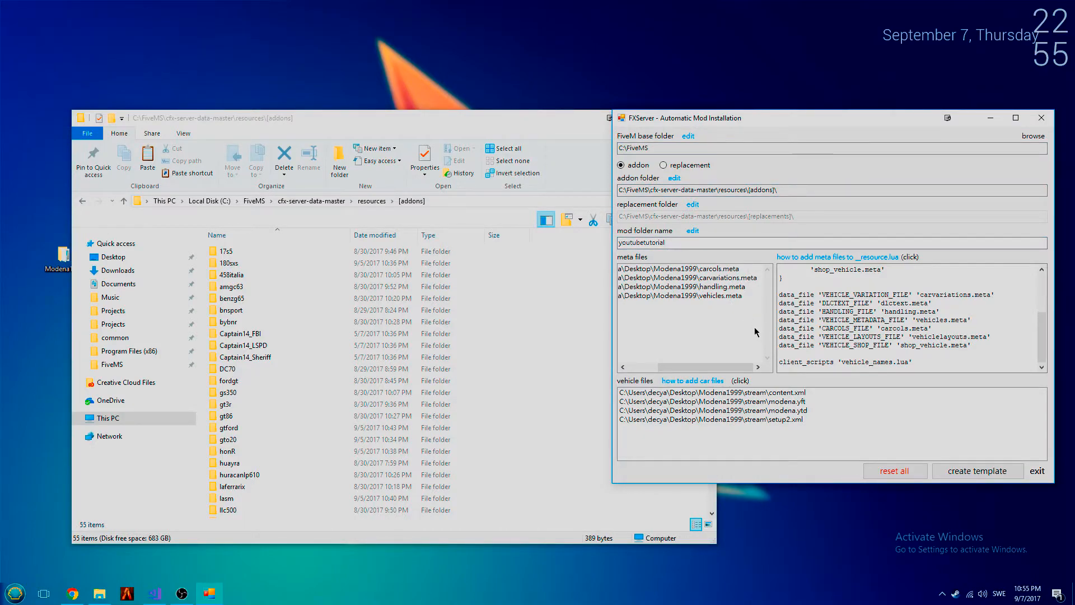
pyautogui.click(952, 473)
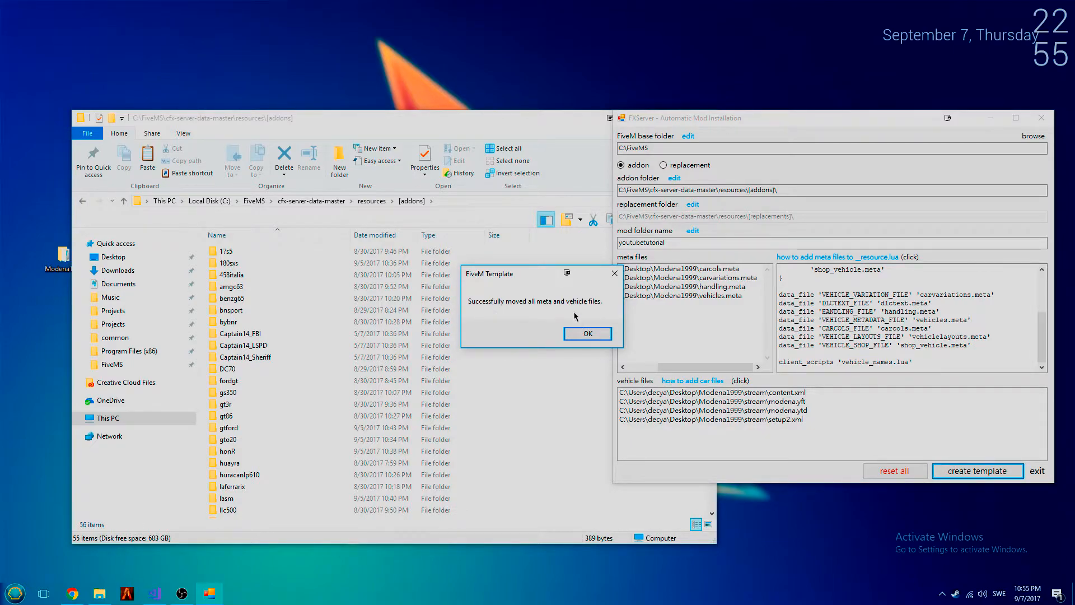
pyautogui.click(587, 334)
# - Open the youtubetutorial folder inside [addons] in File Explorer and inspect its meta files and stream subfolder
pyautogui.moveTo(712, 292); pyautogui.dragTo(704, 453)
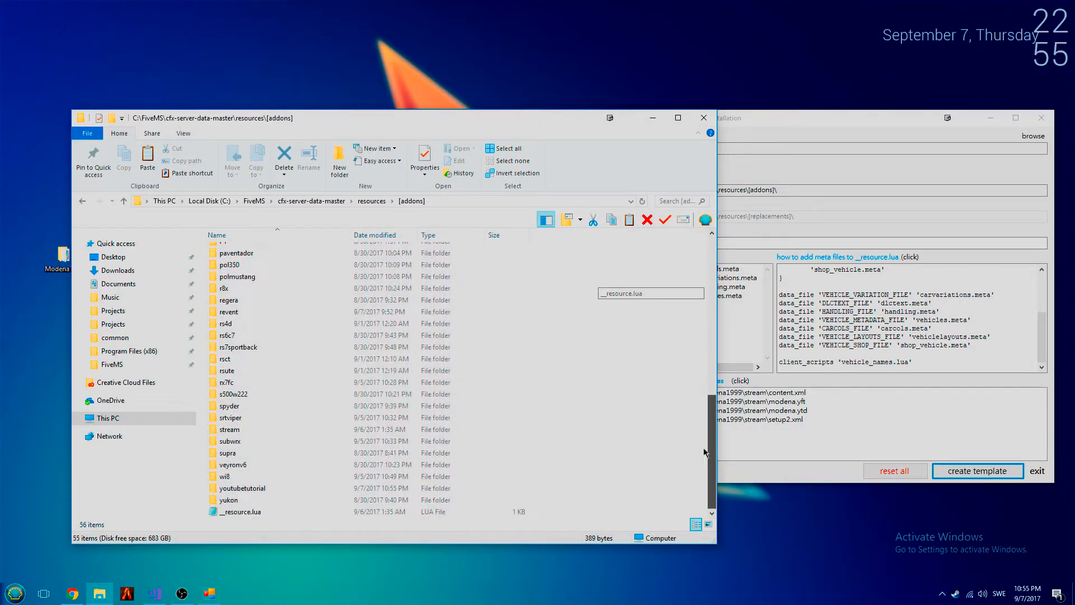
pyautogui.doubleClick(289, 487)
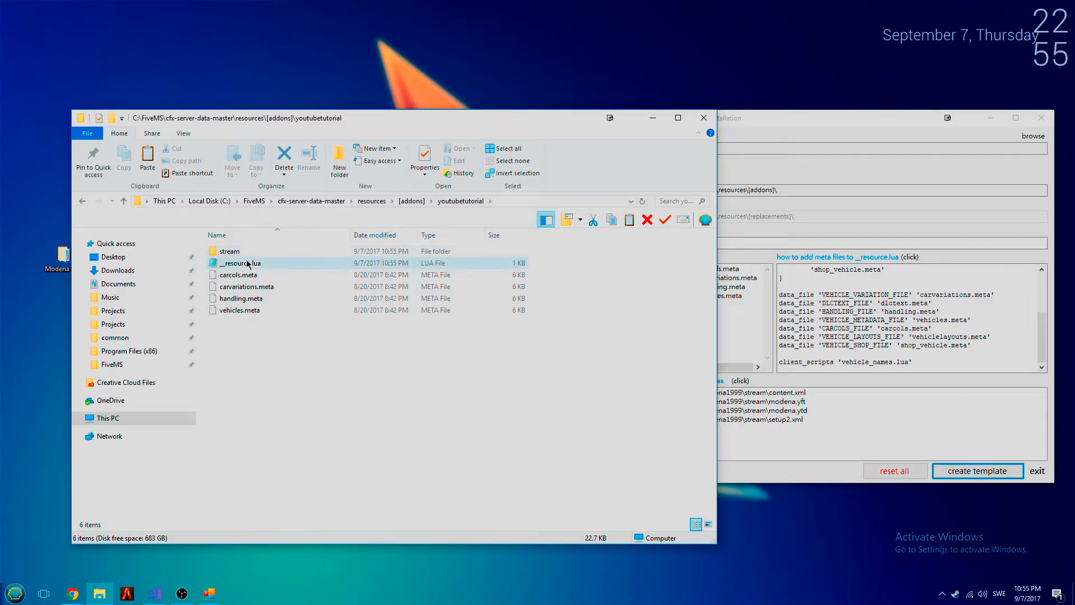
pyautogui.moveTo(254, 278); pyautogui.dragTo(257, 280)
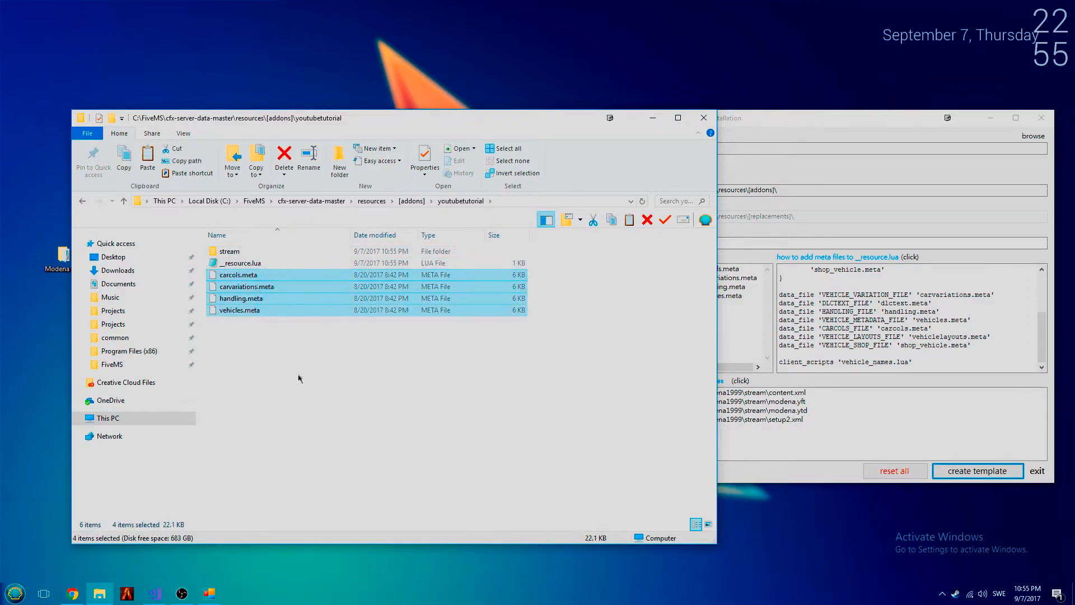
pyautogui.doubleClick(252, 250)
pyautogui.moveTo(334, 342); pyautogui.dragTo(272, 245)
pyautogui.click(460, 200)
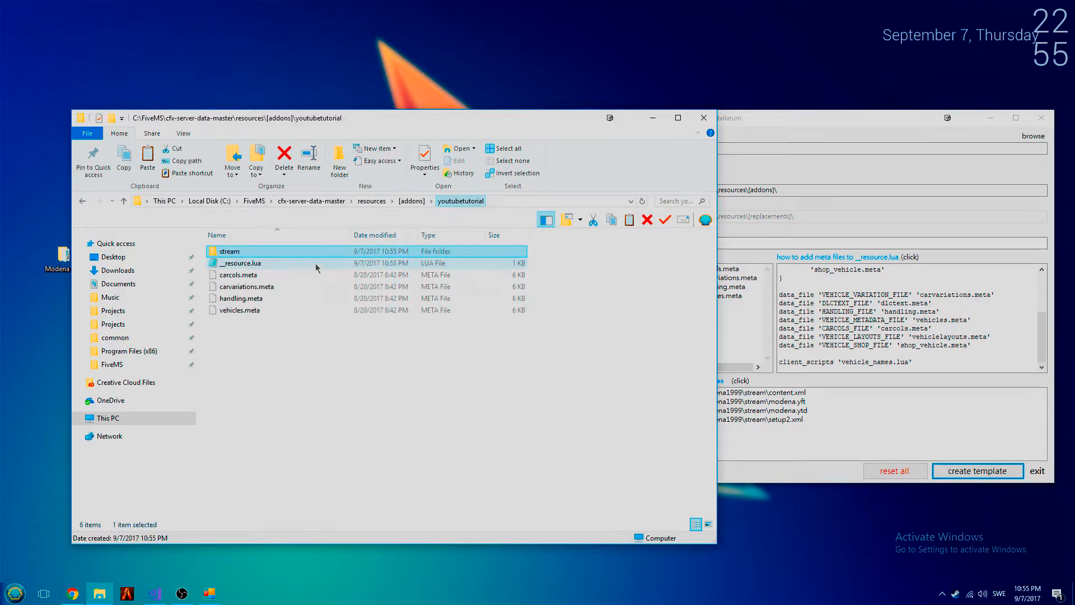
# - Open __resource.lua from the youtubetutorial folder, compare it with the mod installer's resource text, and close it
pyautogui.doubleClick(300, 263)
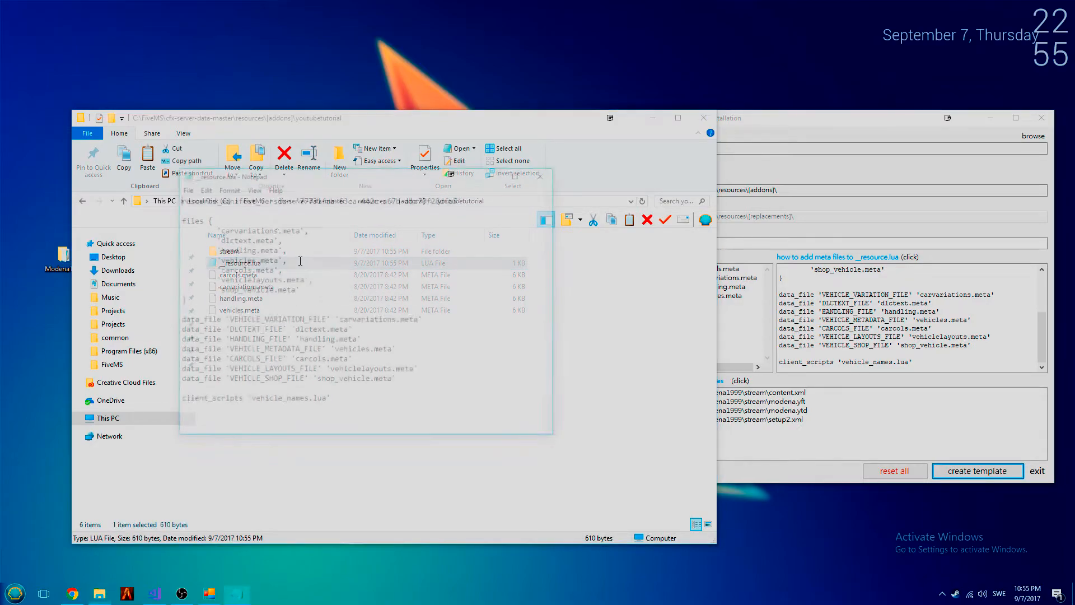
pyautogui.click(840, 339)
pyautogui.moveTo(320, 338); pyautogui.dragTo(276, 251)
pyautogui.click(381, 301)
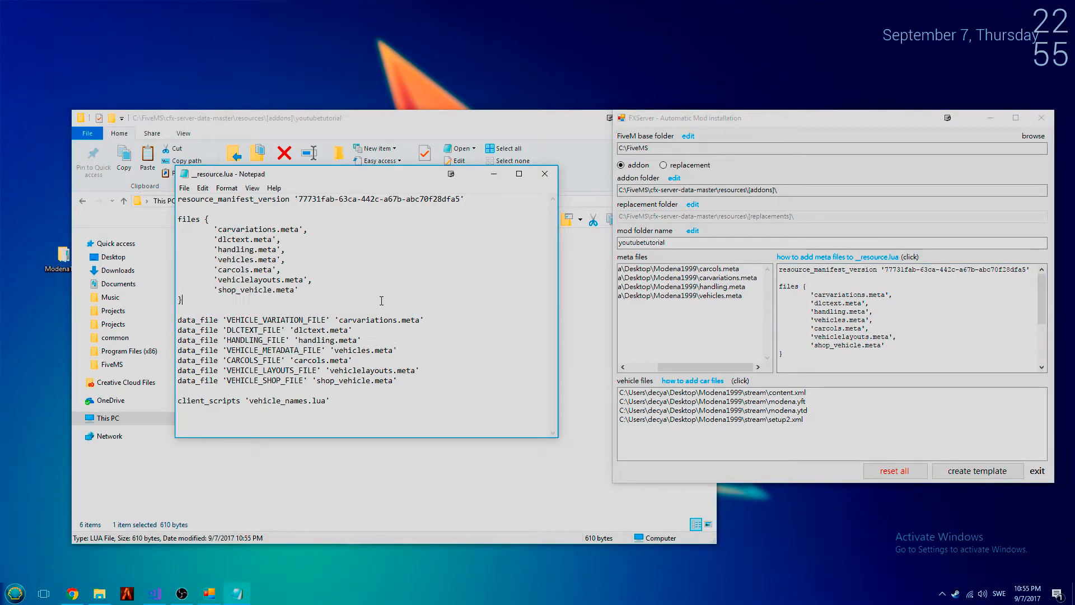
pyautogui.click(551, 179)
# - Return to the [addons] folder and permanently delete the __resource.lua file located directly in it
pyautogui.click(417, 202)
pyautogui.scroll(-1, 431, 489)
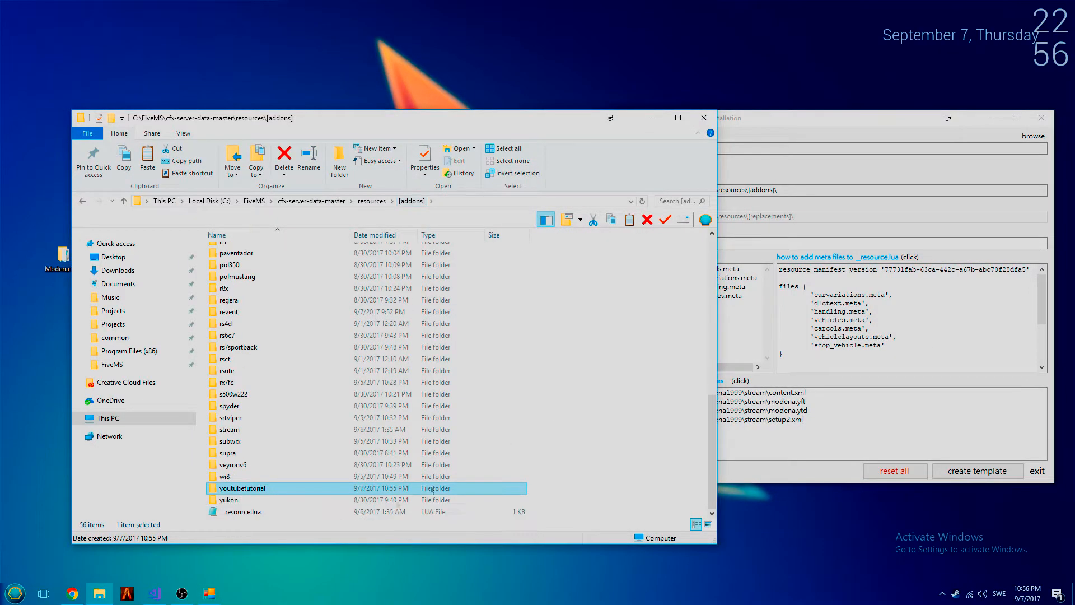
pyautogui.click(254, 511)
pyautogui.scroll(7, 308, 476)
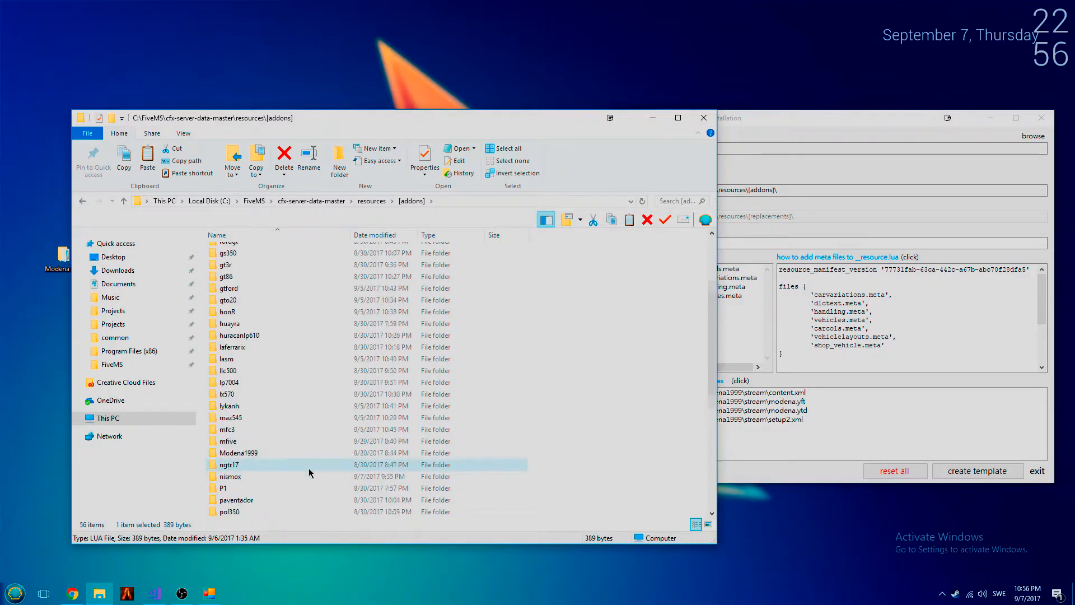
pyautogui.scroll(-7, 311, 473)
pyautogui.hotkey('shift', 'Delete')
pyautogui.press('Return')
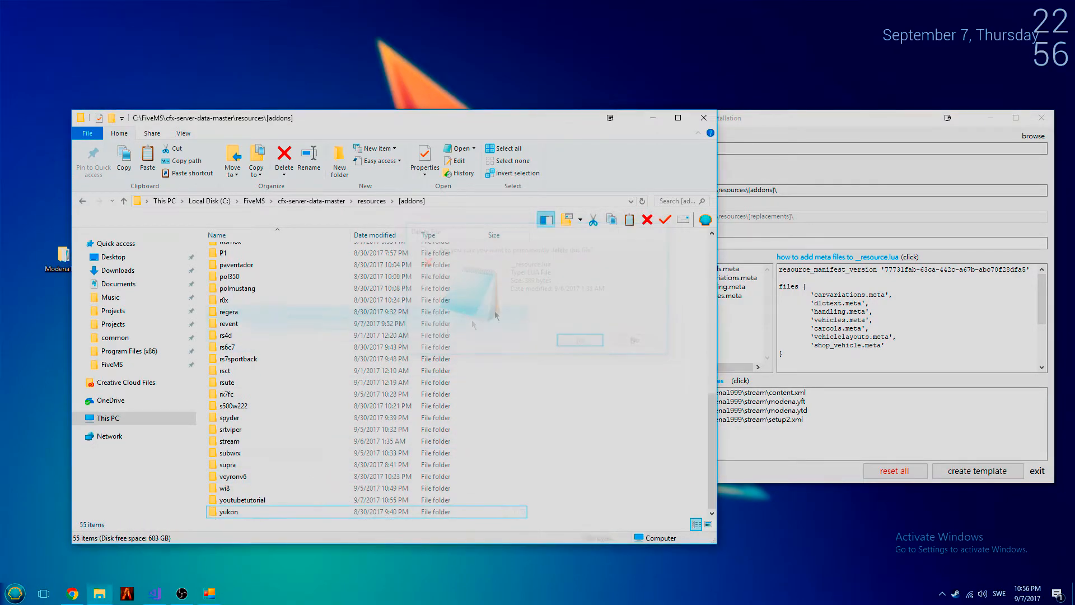
# - Try to reset all fields in the mod installer
pyautogui.click(748, 240)
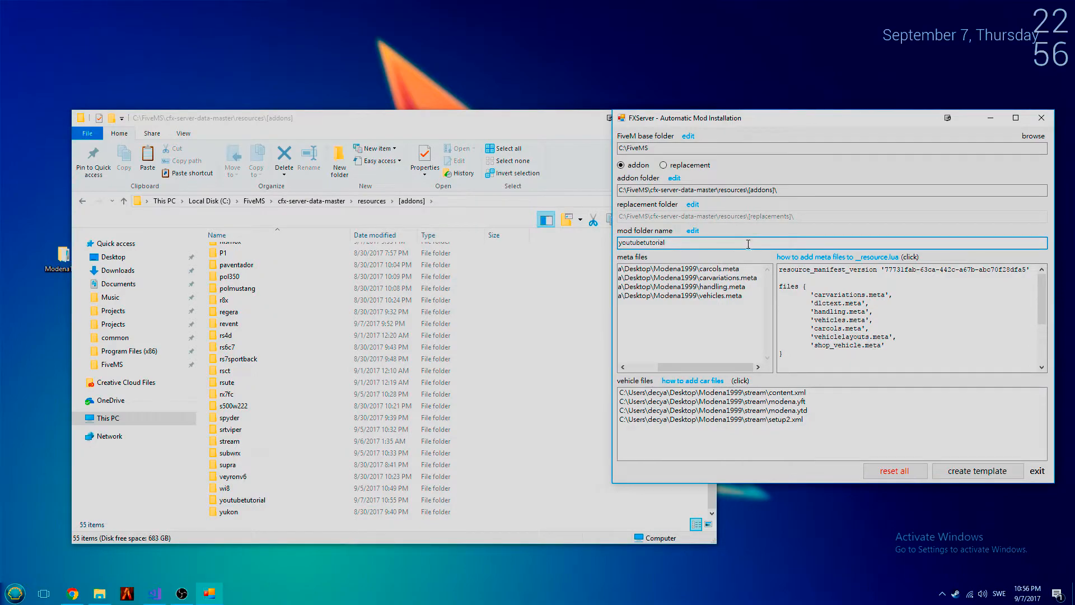
pyautogui.click(872, 468)
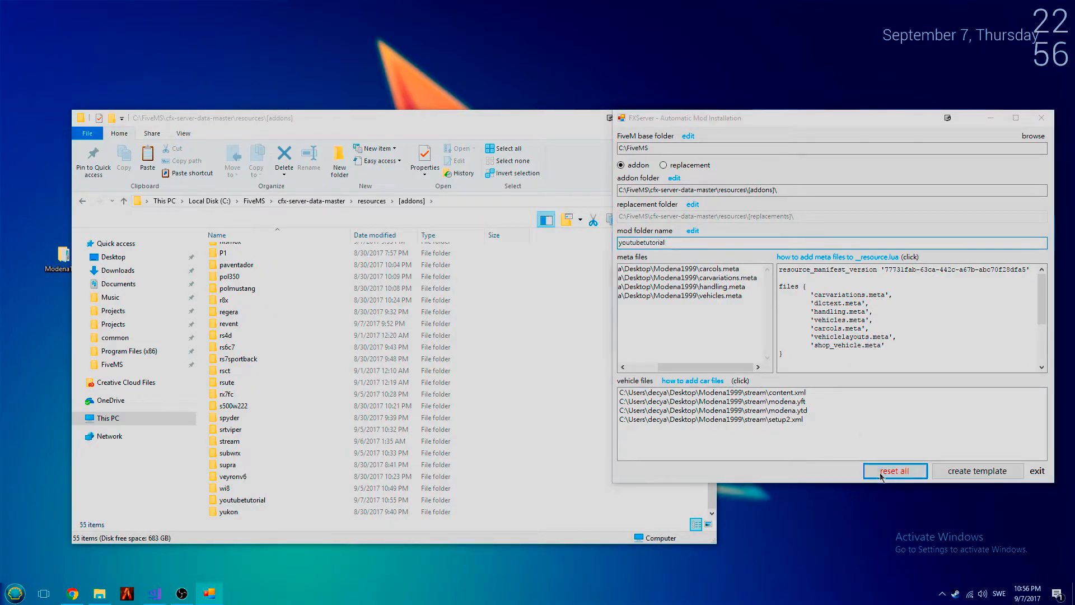
pyautogui.click(571, 333)
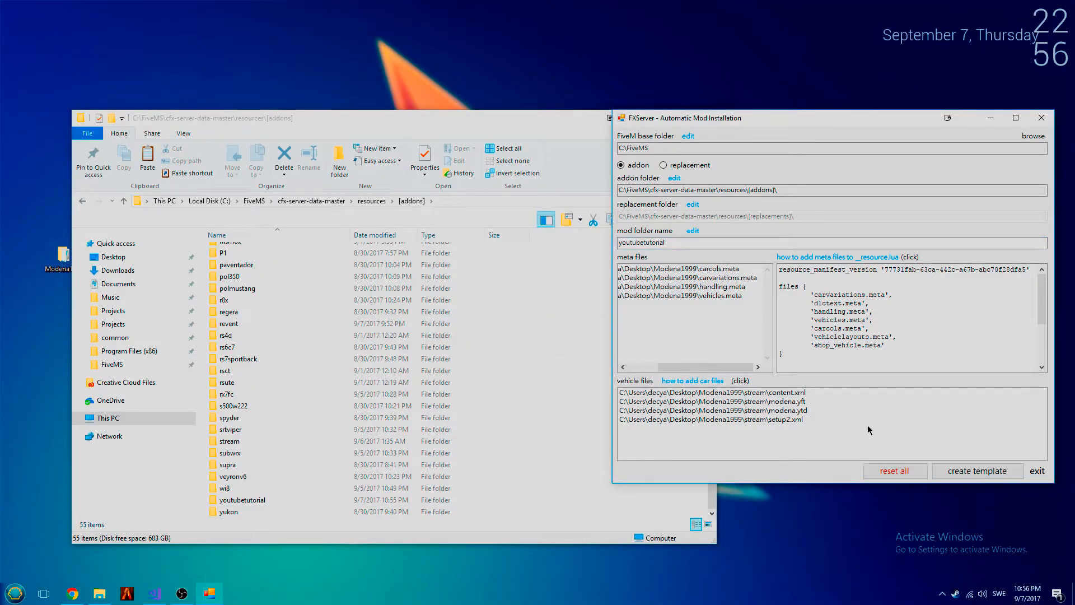
pyautogui.click(572, 329)
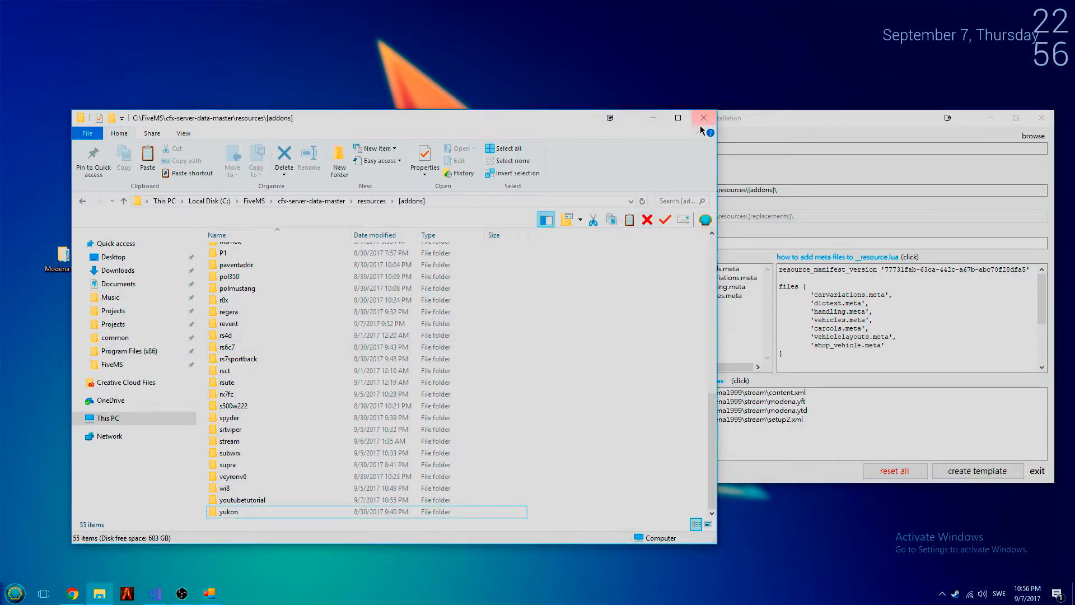
# - Exit the mod installer, relaunch it from FXServer.exe on the desktop, and dismiss the first-use notice
pyautogui.click(1037, 470)
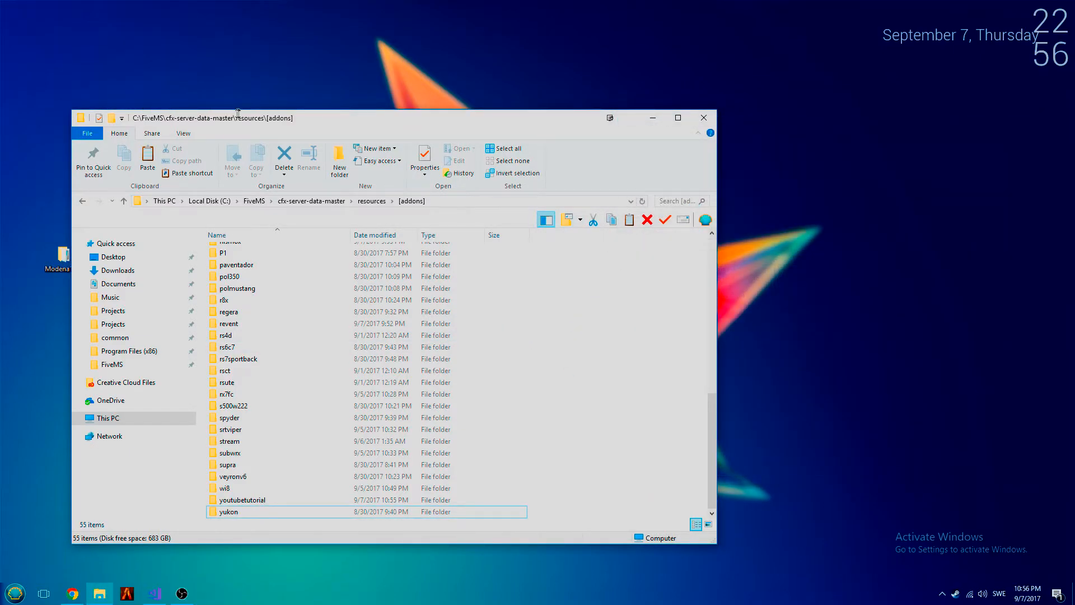
pyautogui.moveTo(238, 114); pyautogui.dragTo(301, 106)
pyautogui.doubleClick(106, 159)
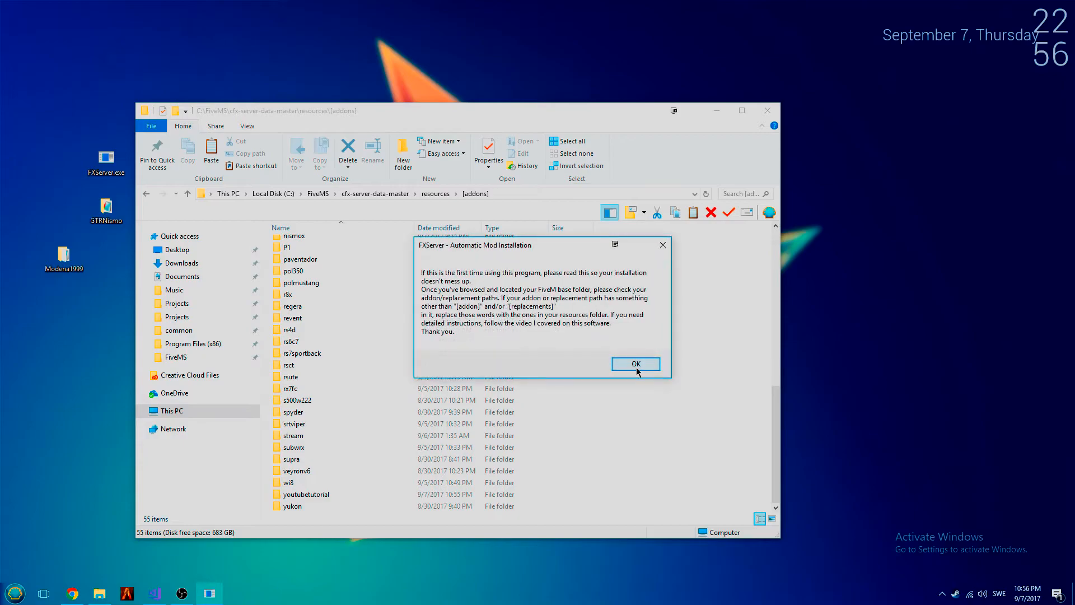
pyautogui.click(636, 365)
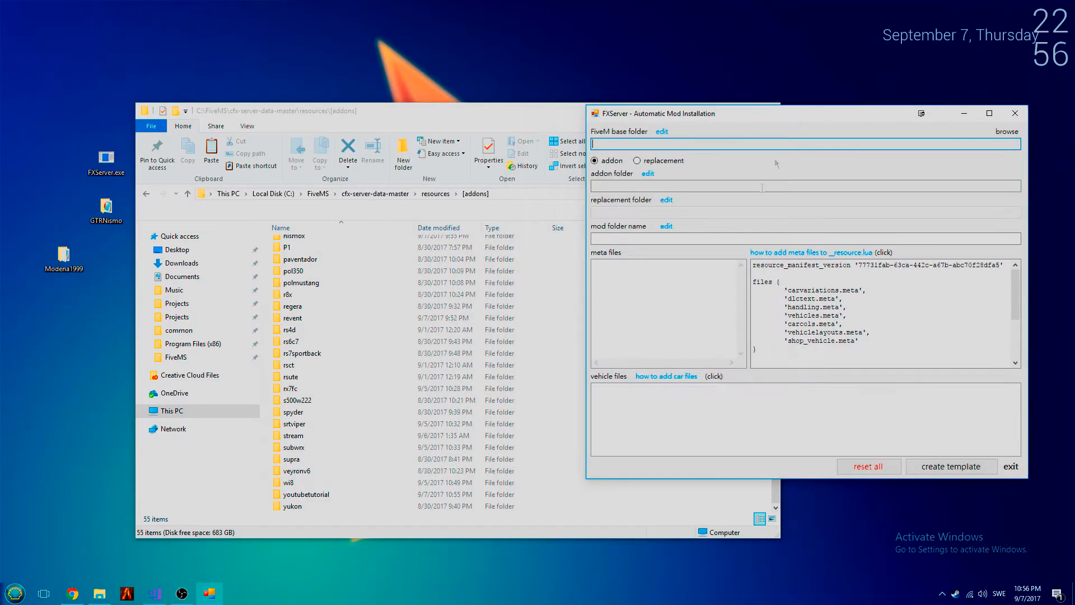
pyautogui.click(567, 390)
pyautogui.click(667, 381)
pyautogui.click(317, 499)
pyautogui.hotkey('shift', 'Delete')
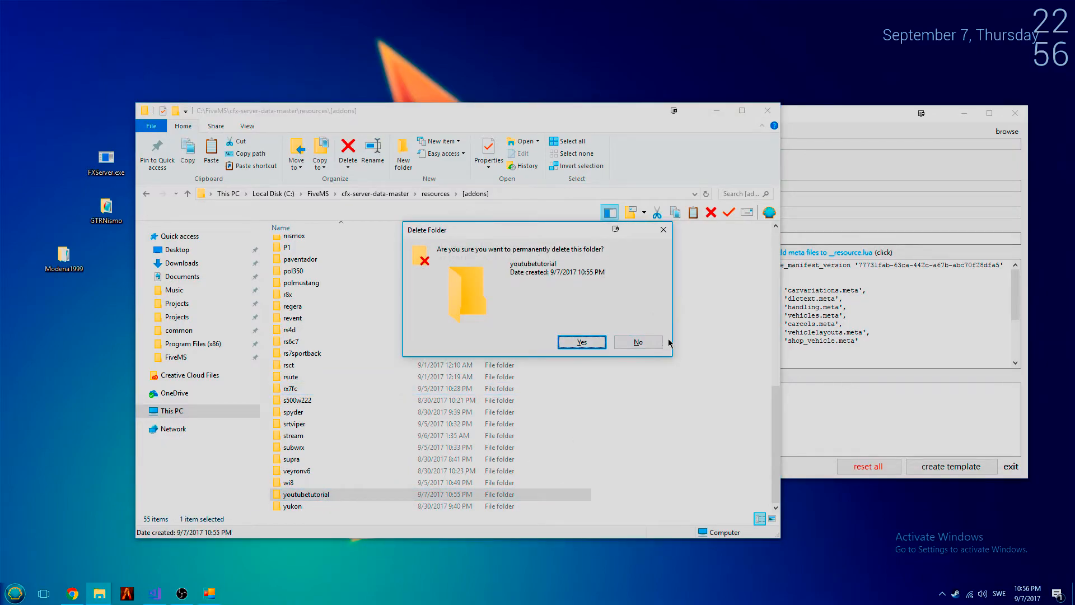
pyautogui.click(639, 341)
pyautogui.rightClick(683, 344)
pyautogui.press('Escape')
# - Open server.cfg from cfx-server-data-master and add the line "start youtubetutorial" under # addon cars
pyautogui.rightClick(358, 196)
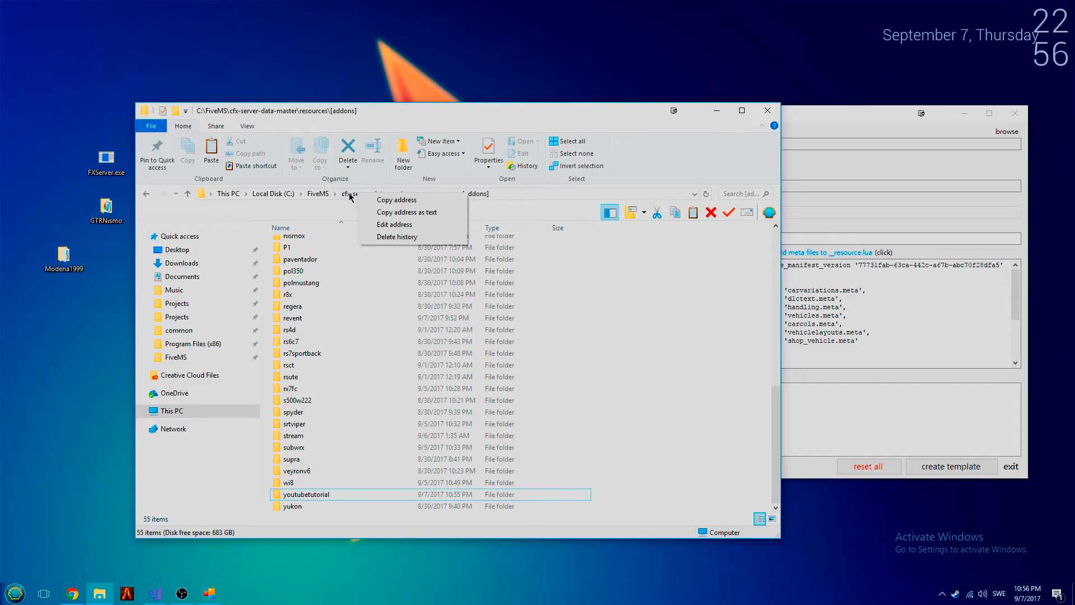
pyautogui.click(358, 196)
pyautogui.doubleClick(334, 280)
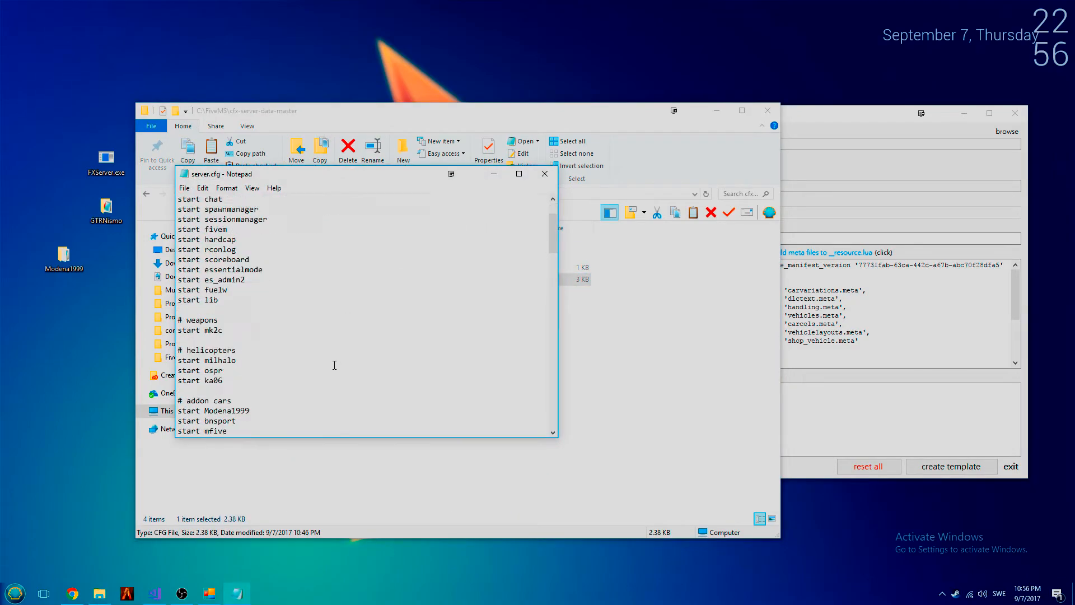
pyautogui.press('Return')
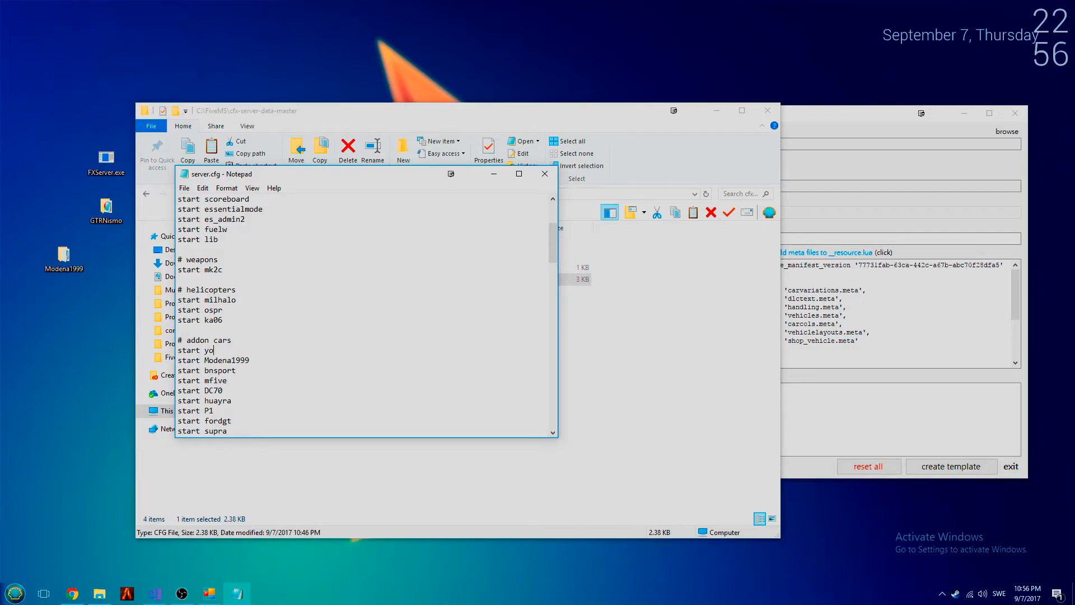
pyautogui.write('start youtubetutorial')
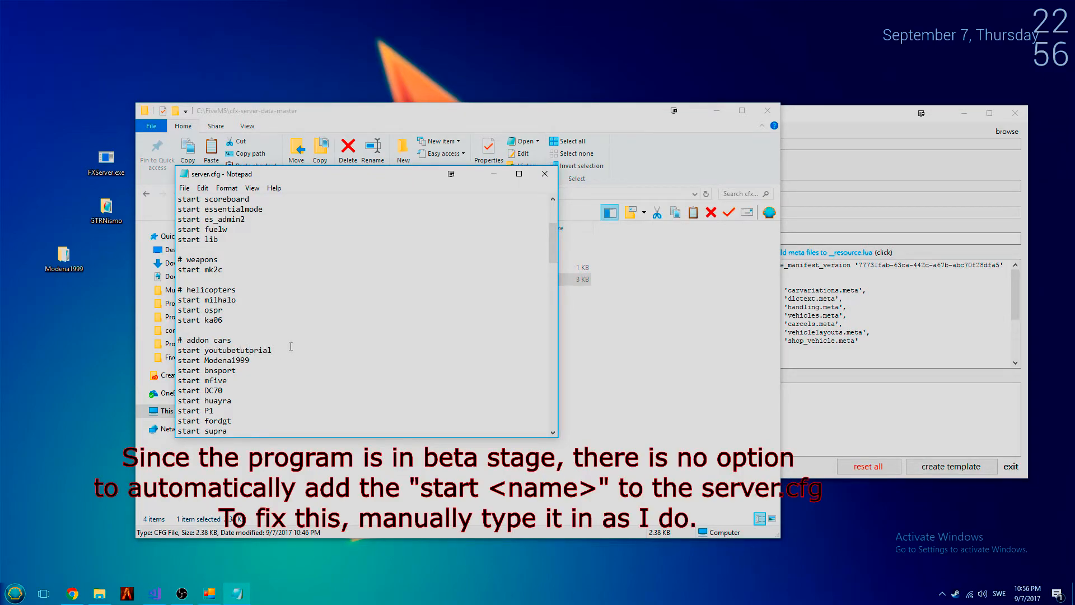
# - Delete the "start youtubetutorial" line from server.cfg and close the file
pyautogui.hotkey('shift', 'Up')
pyautogui.press('Delete')
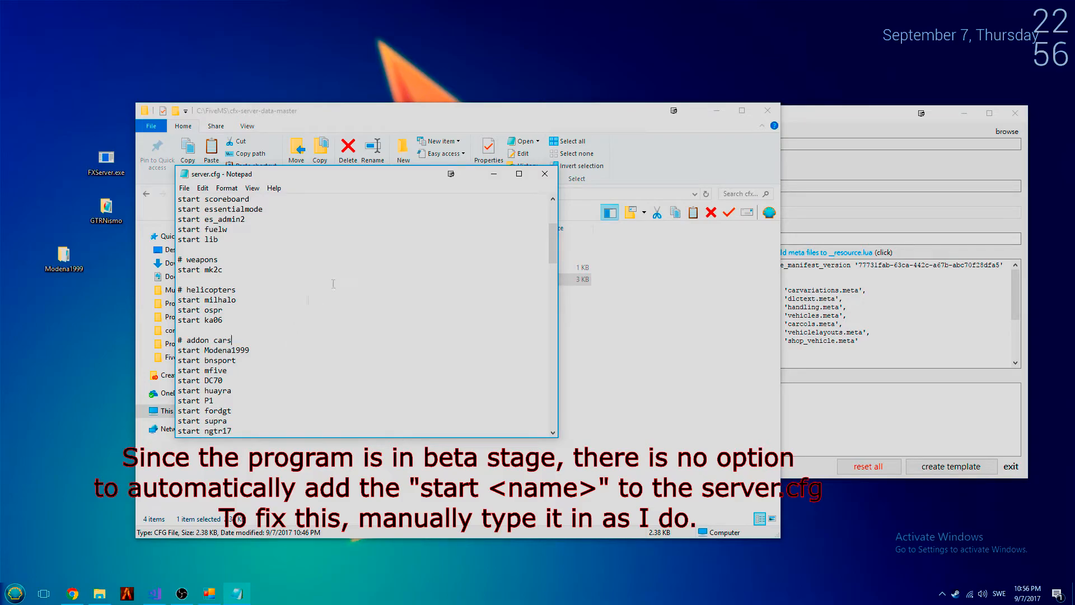
pyautogui.click(544, 174)
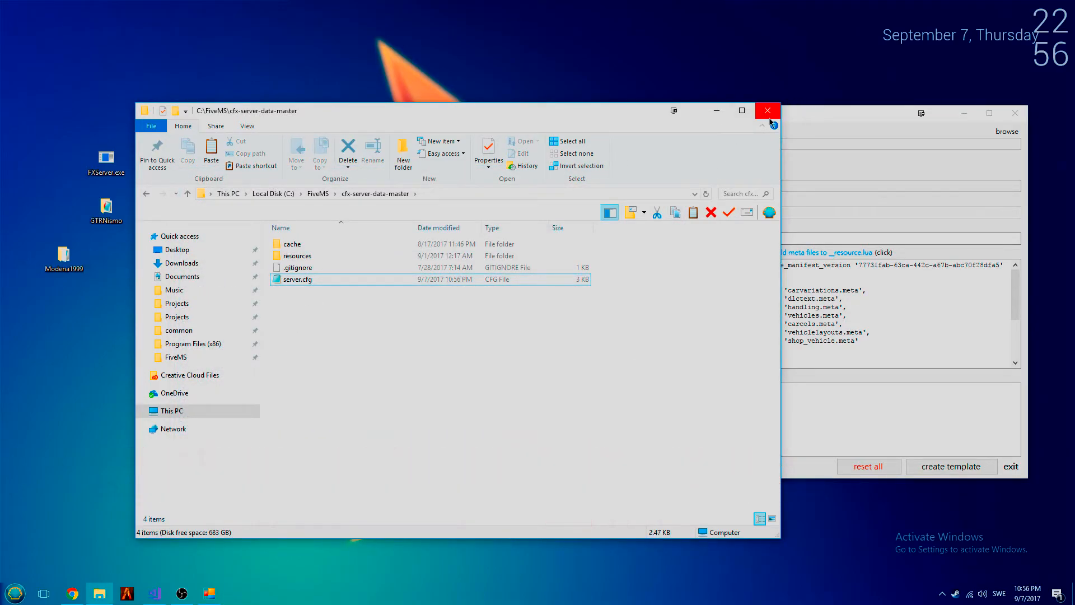
# - Close File Explorer and set the mod installer to replacement mode
pyautogui.click(767, 111)
pyautogui.click(637, 160)
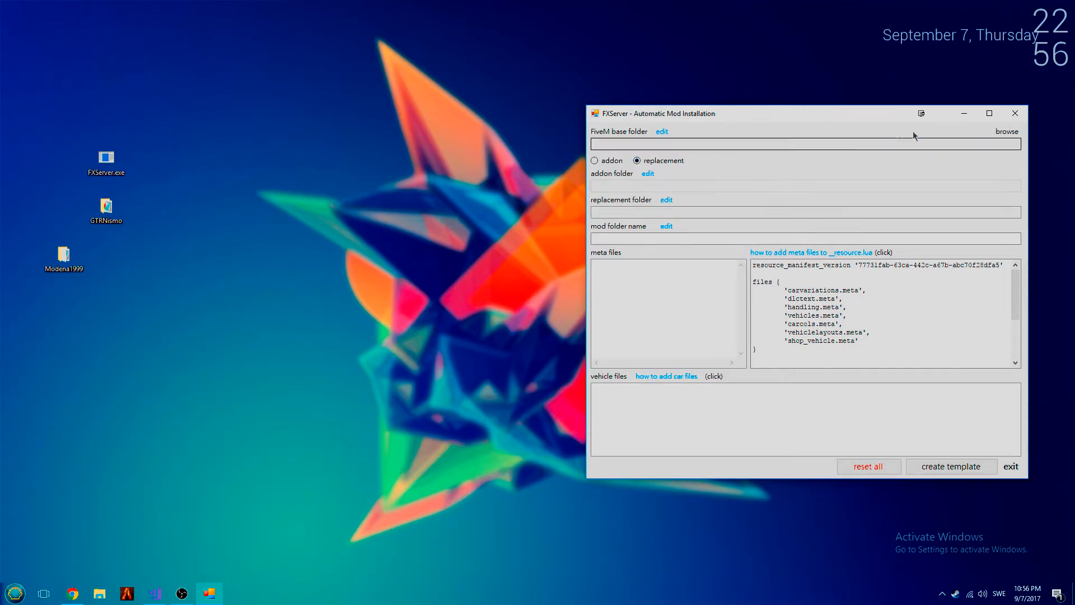
# - Set the FiveM base folder to C:\FiveMS and change the replacement folder's last path segment to [singlecars]
pyautogui.click(1006, 133)
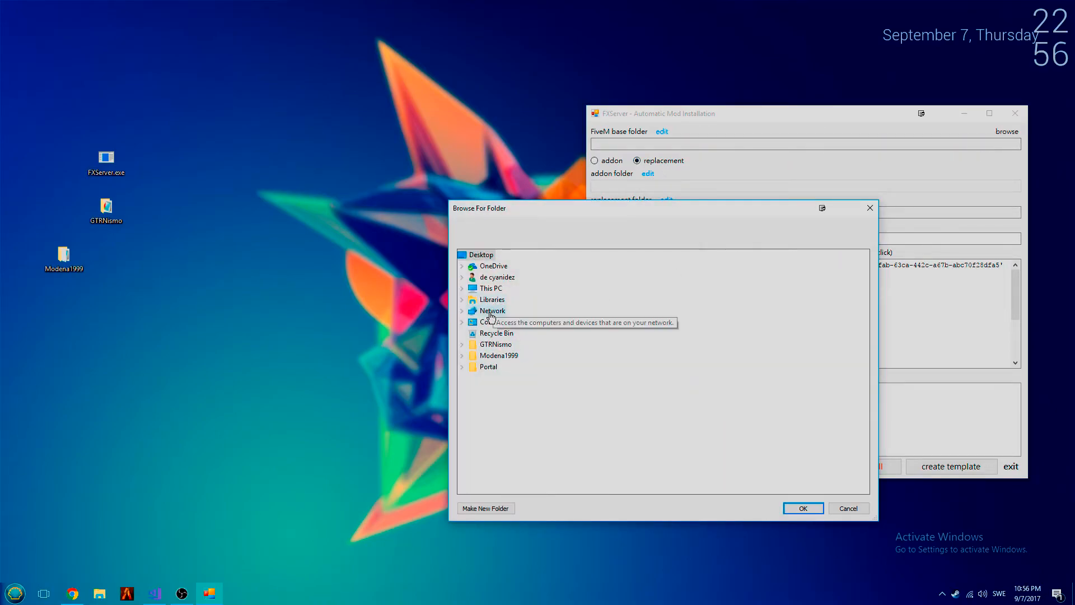
pyautogui.doubleClick(511, 367)
pyautogui.doubleClick(511, 366)
pyautogui.click(803, 507)
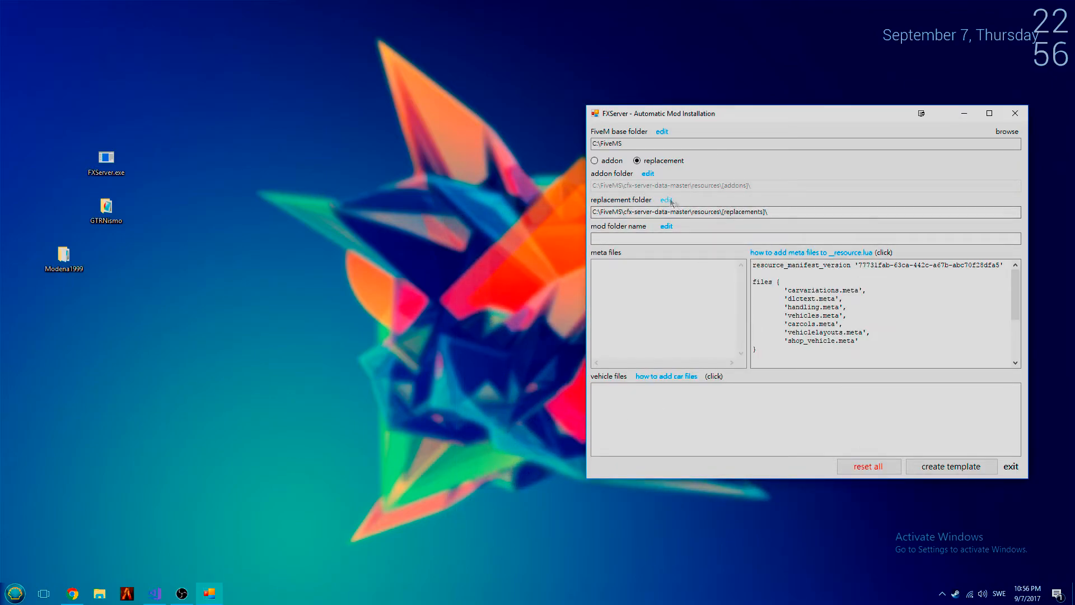
pyautogui.moveTo(724, 211); pyautogui.dragTo(766, 216)
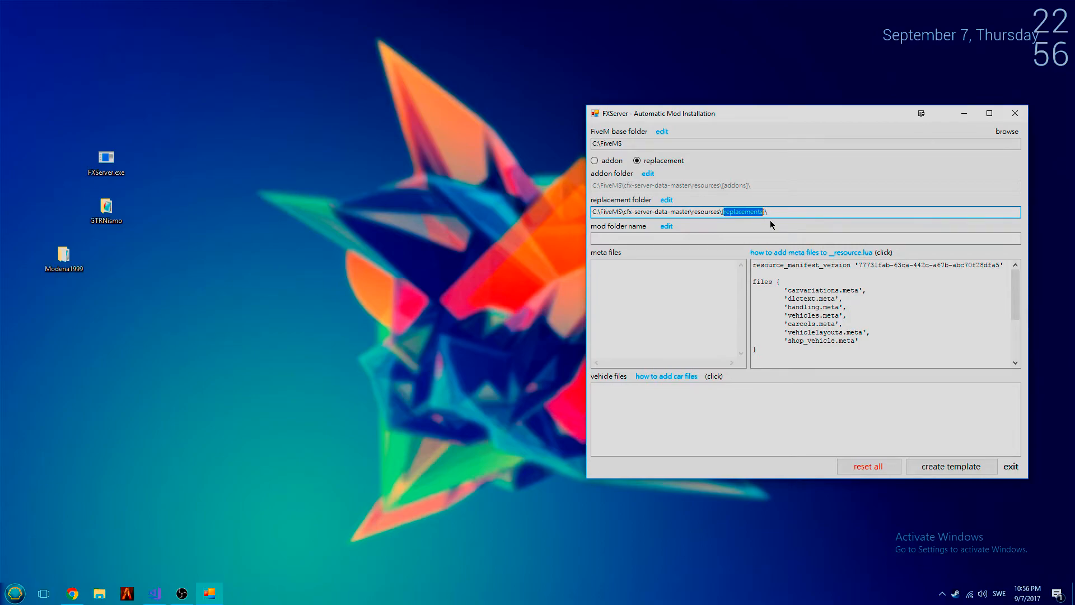
pyautogui.write('singleca')
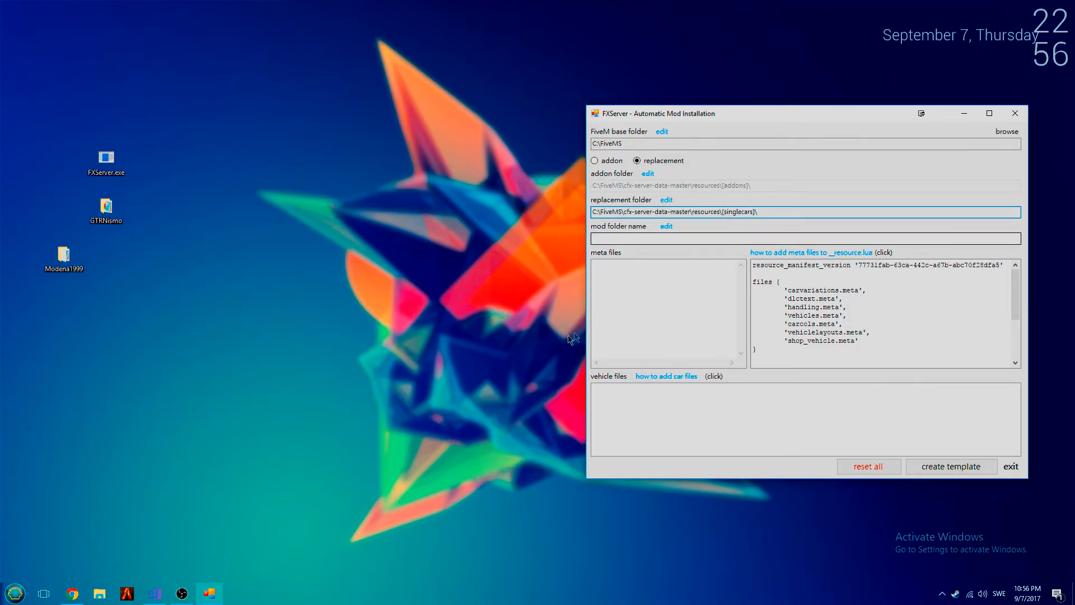
# - Name the mod folder youtubetutorial2 and check the contents of the GTRNismo folder on the desktop
pyautogui.click(642, 241)
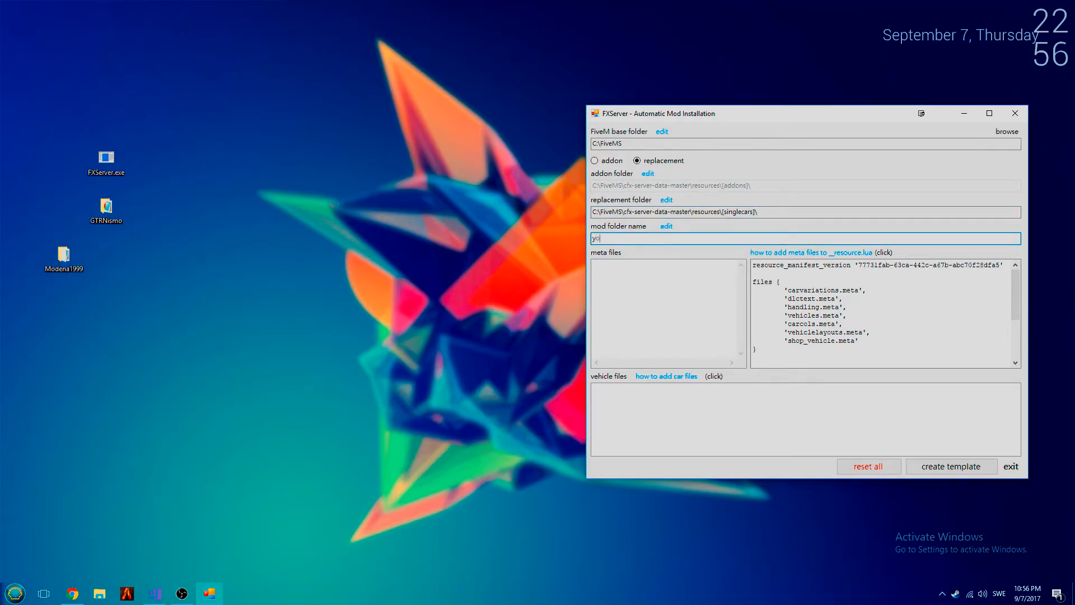
pyautogui.write('youtubetutorial2')
pyautogui.click(109, 215)
pyautogui.doubleClick(110, 216)
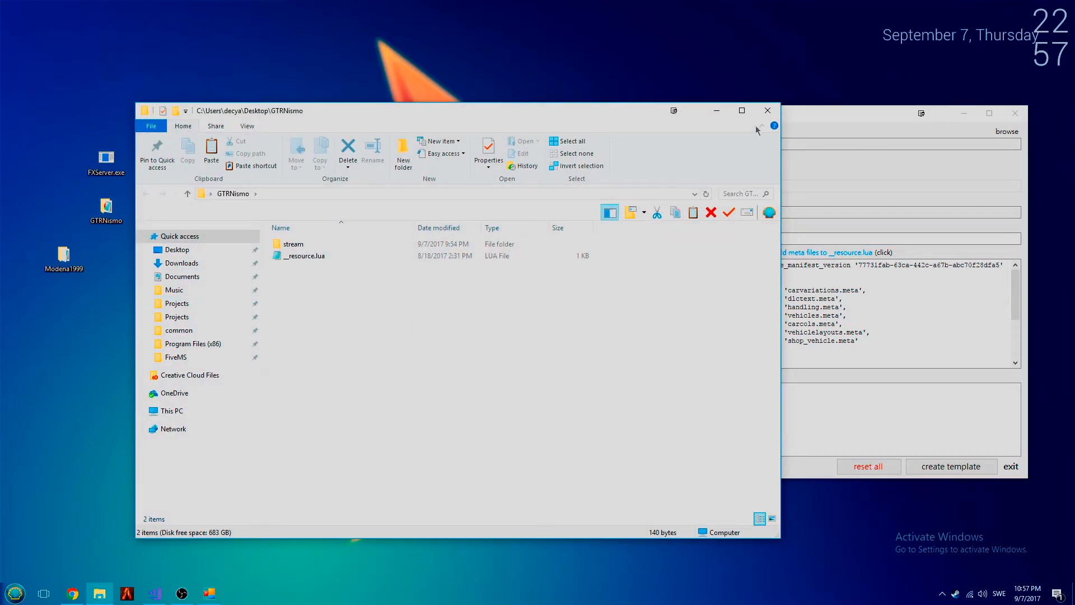
pyautogui.click(768, 110)
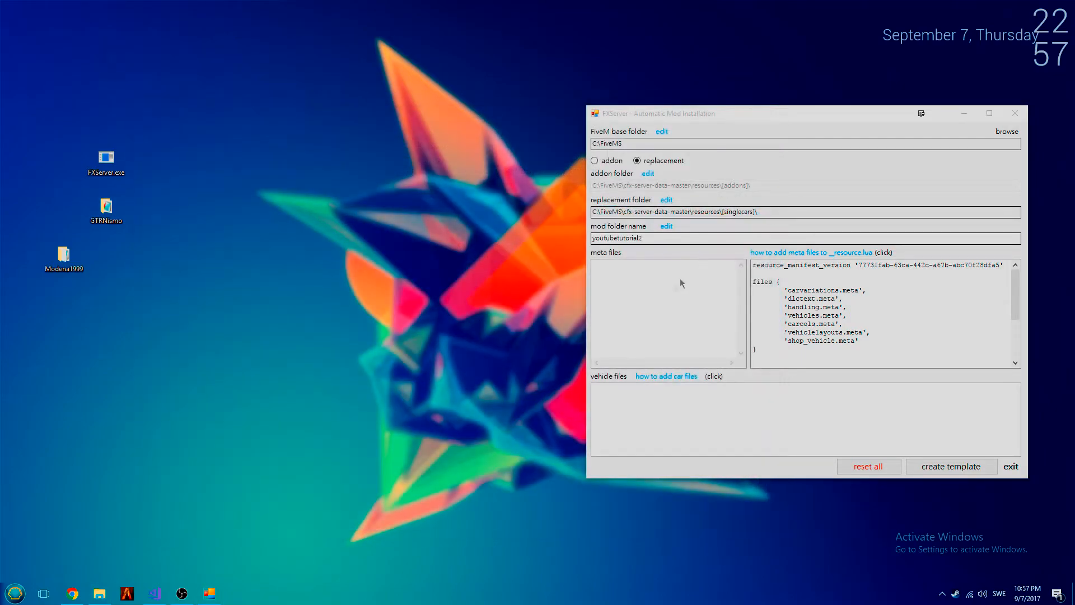
# - Reduce the __resource.lua template to one empty '' entry under files and a single blank data_file '' '' line
pyautogui.moveTo(872, 349); pyautogui.dragTo(796, 299)
pyautogui.click(863, 340)
pyautogui.moveTo(863, 339); pyautogui.dragTo(786, 288)
pyautogui.write("'")
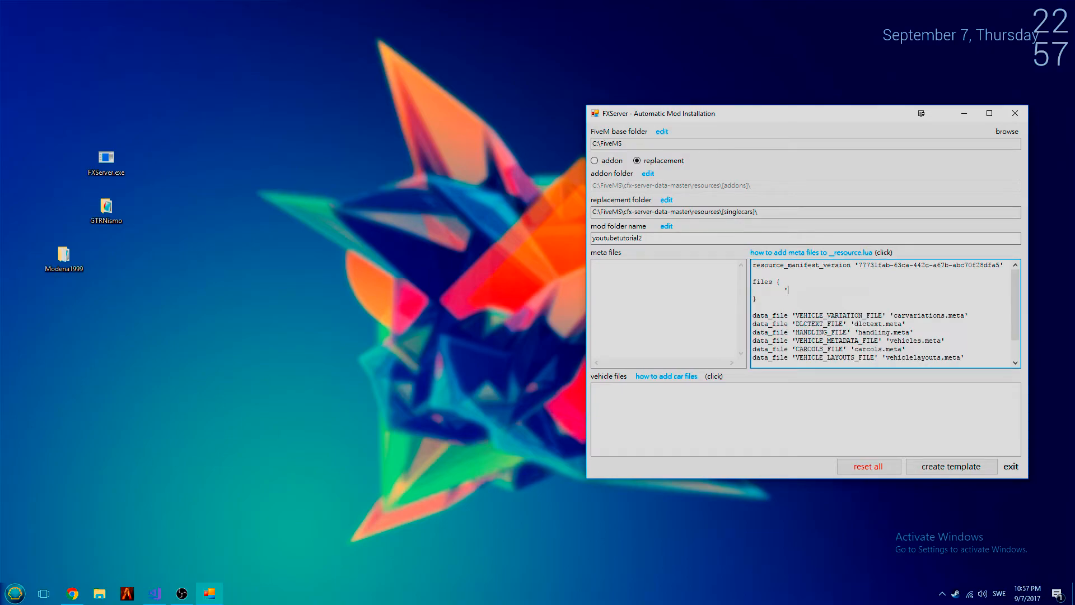
pyautogui.scroll(-1, 949, 343)
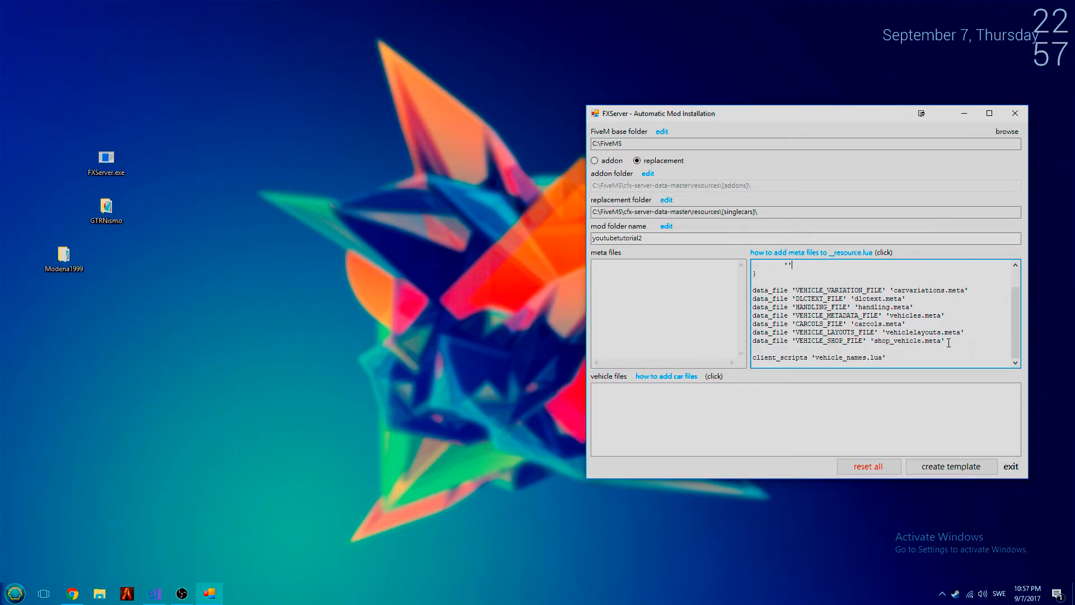
pyautogui.moveTo(954, 342); pyautogui.dragTo(795, 290)
pyautogui.write("'")
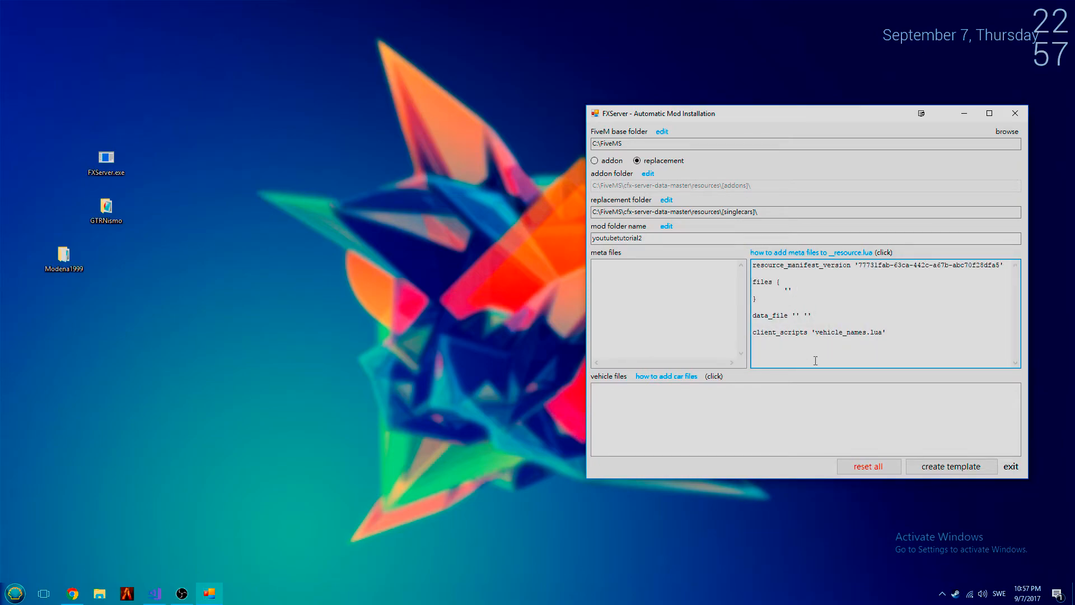
pyautogui.moveTo(933, 355)
pyautogui.mouseDown()
pyautogui.moveTo(754, 263)
pyautogui.moveTo(885, 337)
pyautogui.moveTo(728, 262)
pyautogui.moveTo(942, 360)
pyautogui.mouseUp()
# - Add elegy2.yft, elegy2.ytd and elegy2_hi.yft from the desktop's GTRNismo\stream folder as vehicle files
pyautogui.rightClick(644, 403)
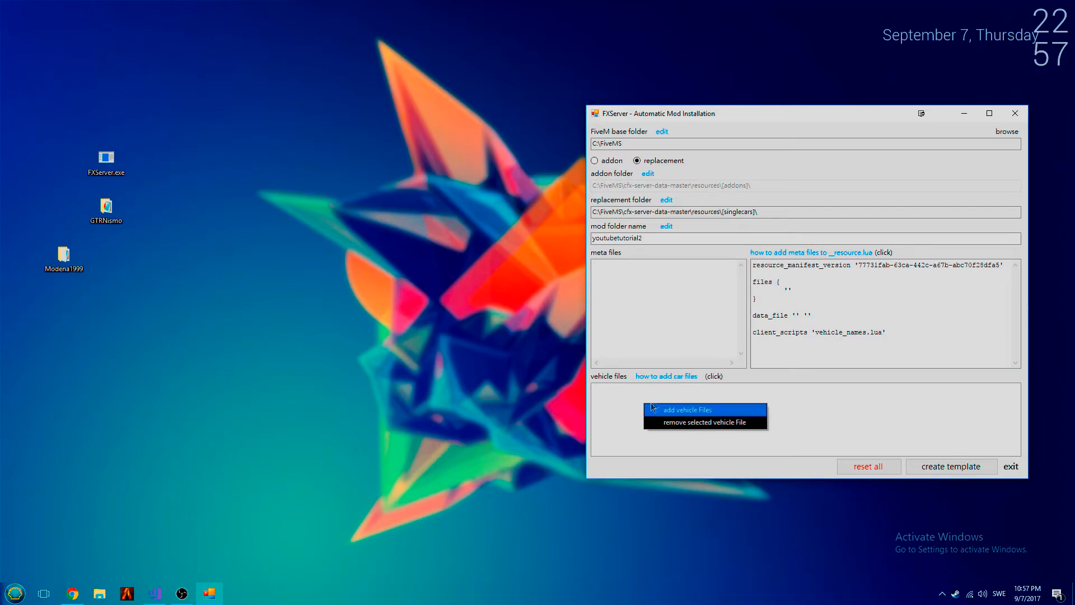
pyautogui.click(665, 413)
pyautogui.moveTo(795, 119); pyautogui.dragTo(545, 198)
pyautogui.click(271, 270)
pyautogui.click(417, 286)
pyautogui.doubleClick(417, 286)
pyautogui.doubleClick(375, 265)
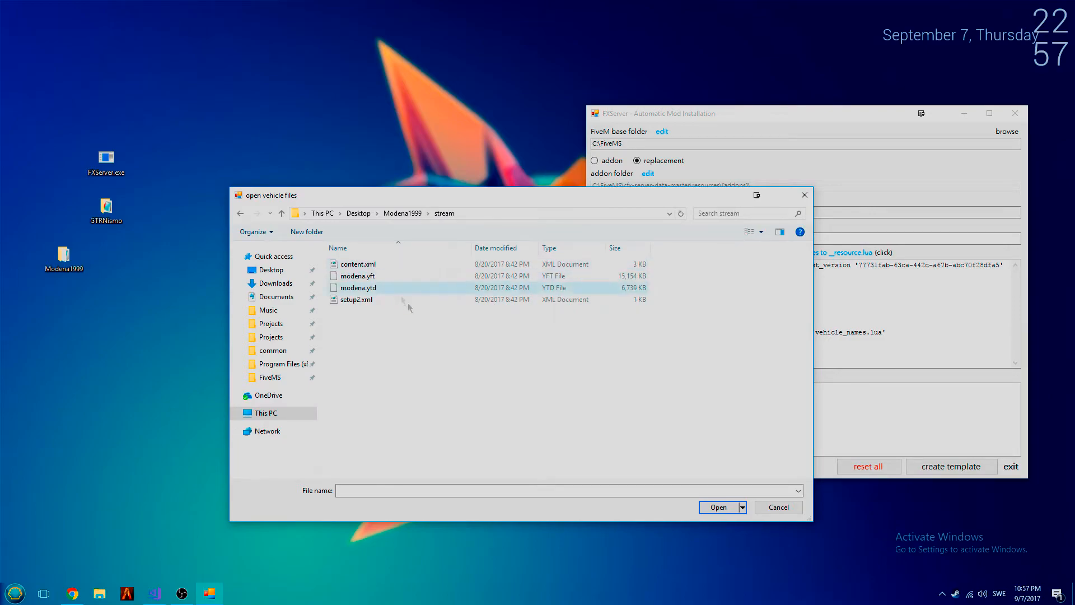
pyautogui.click(358, 214)
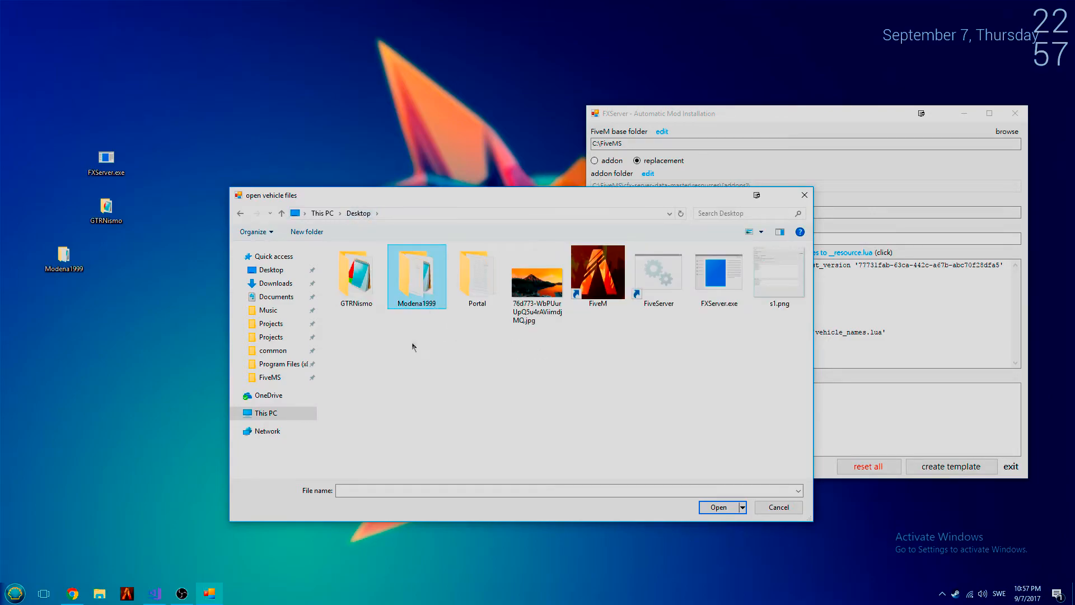
pyautogui.doubleClick(369, 276)
pyautogui.doubleClick(365, 264)
pyautogui.moveTo(451, 337); pyautogui.dragTo(386, 250)
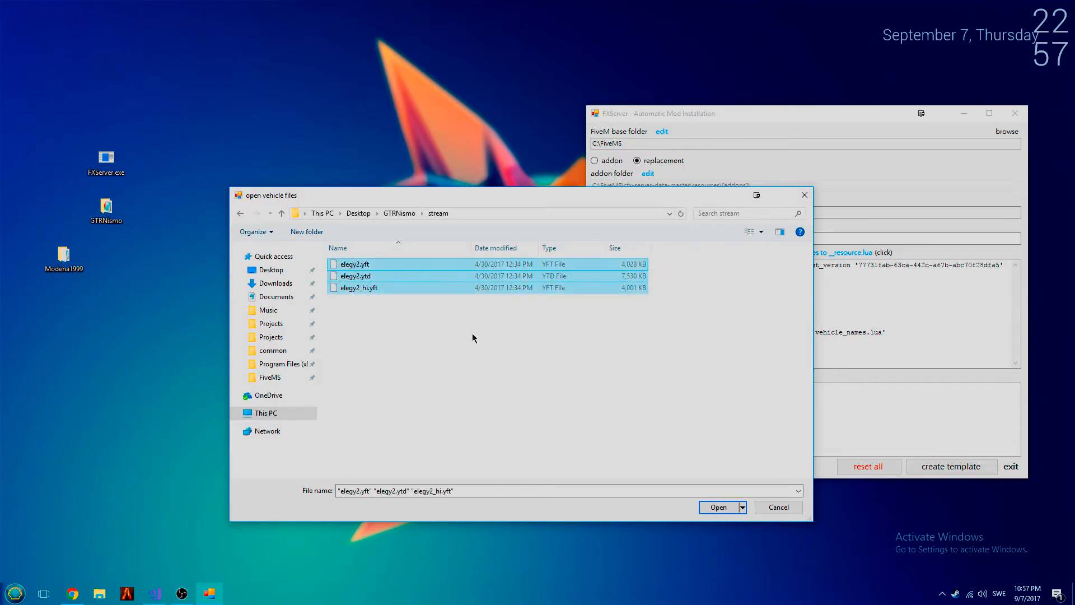
pyautogui.click(719, 507)
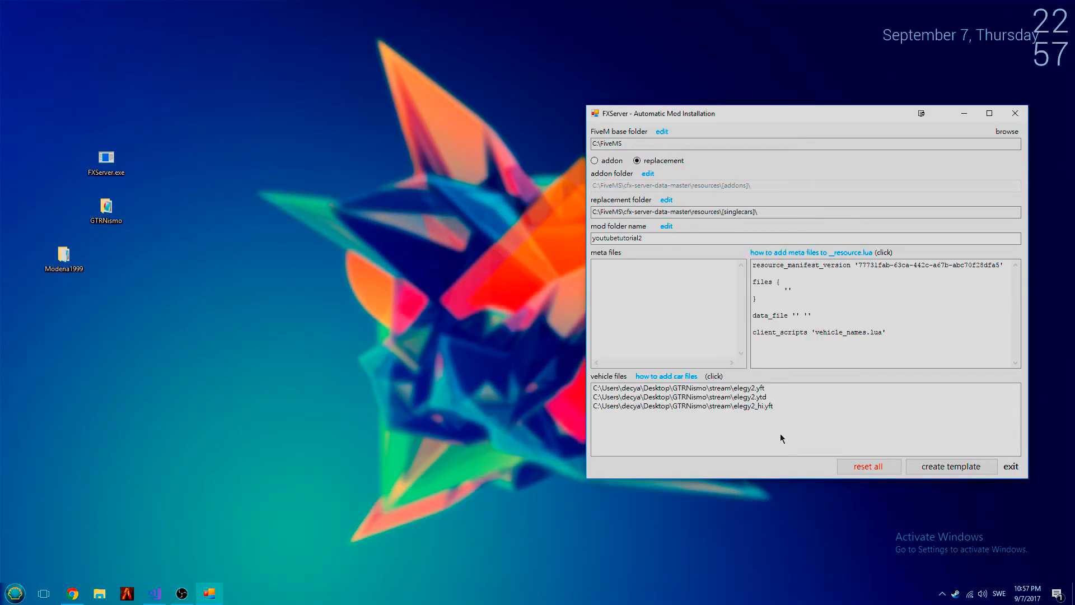
# - Create the replacement mod template from the listed vehicle files and acknowledge the completion notice
pyautogui.moveTo(752, 395); pyautogui.dragTo(754, 407)
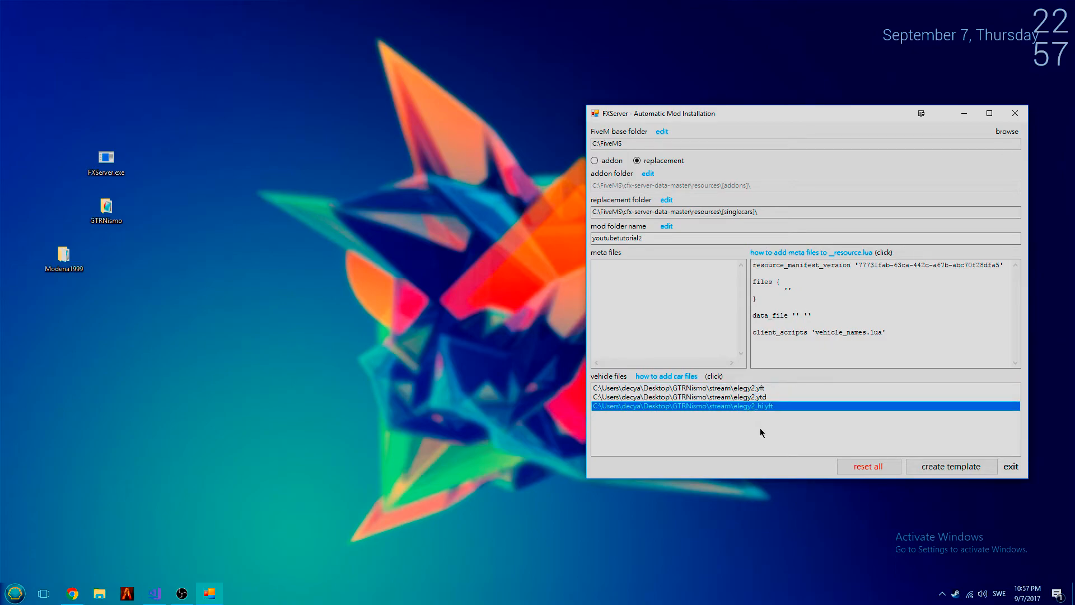
pyautogui.click(935, 473)
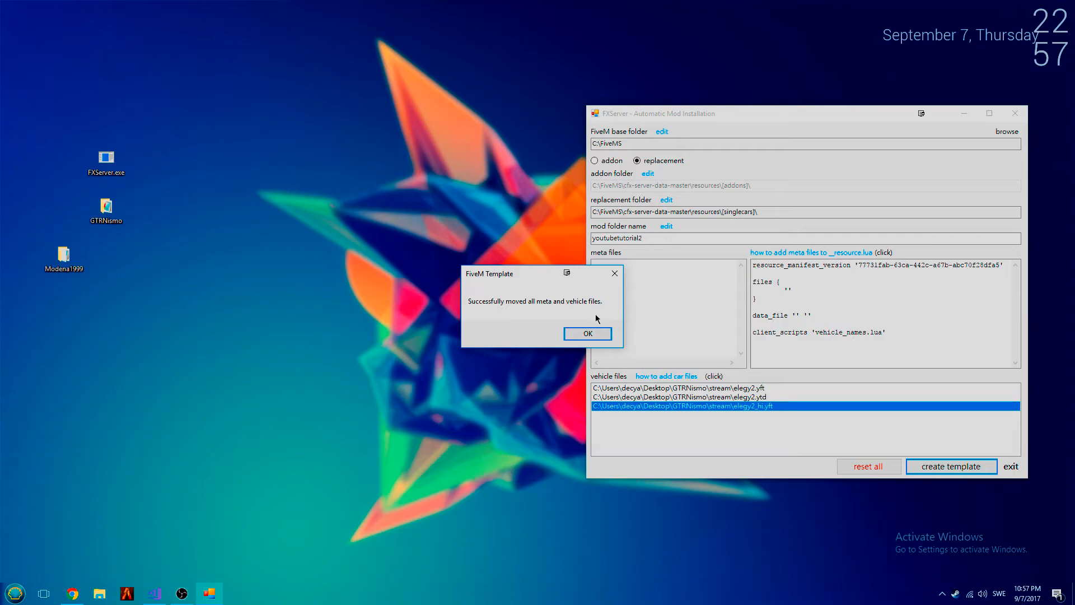
pyautogui.click(596, 337)
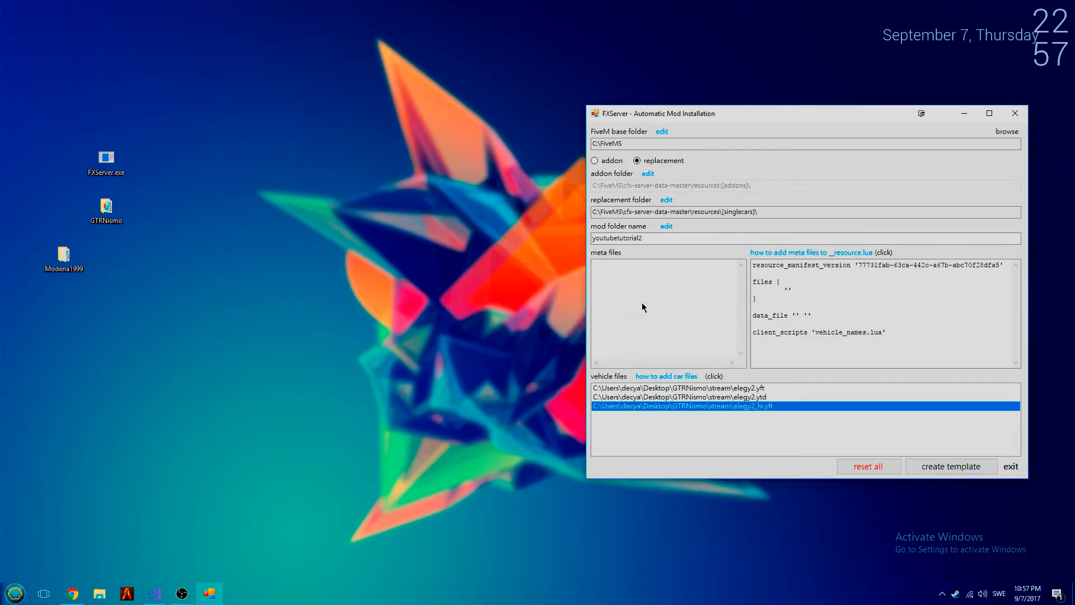
# - Inspect the stream files of the youtubetutorial2 folder in C:\FiveMS\cfx-server-data-master\resources\[singlecars]
pyautogui.click(98, 599)
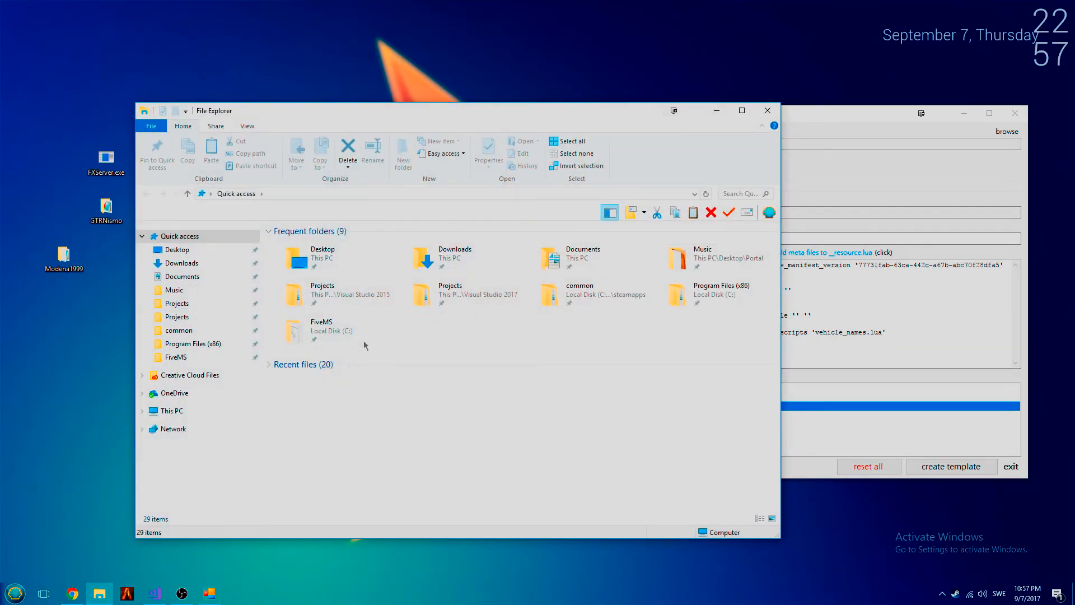
pyautogui.click(211, 356)
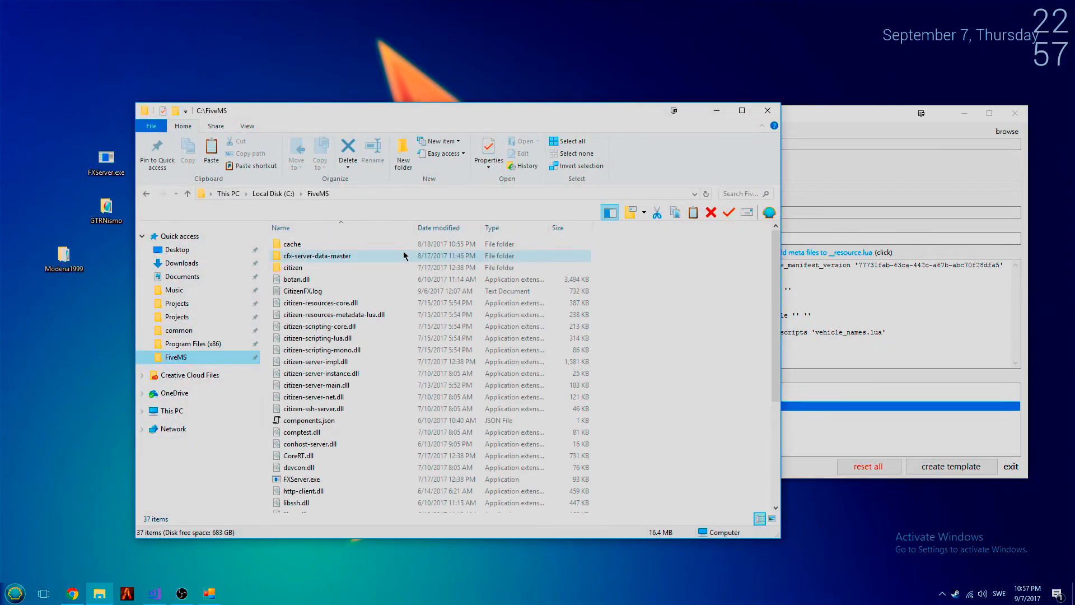
pyautogui.doubleClick(372, 255)
pyautogui.doubleClick(334, 260)
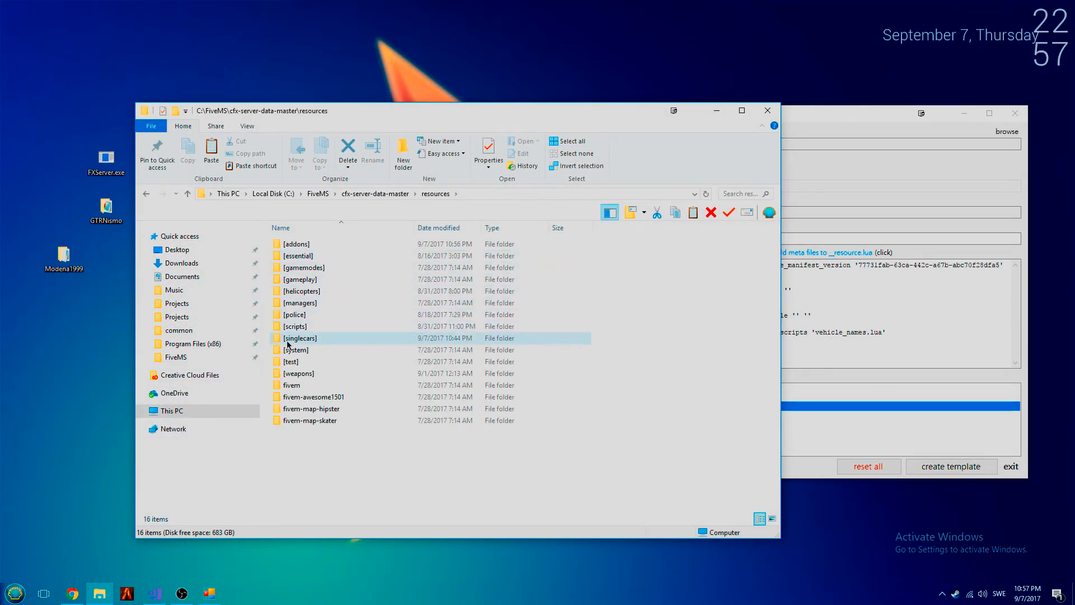
pyautogui.doubleClick(309, 340)
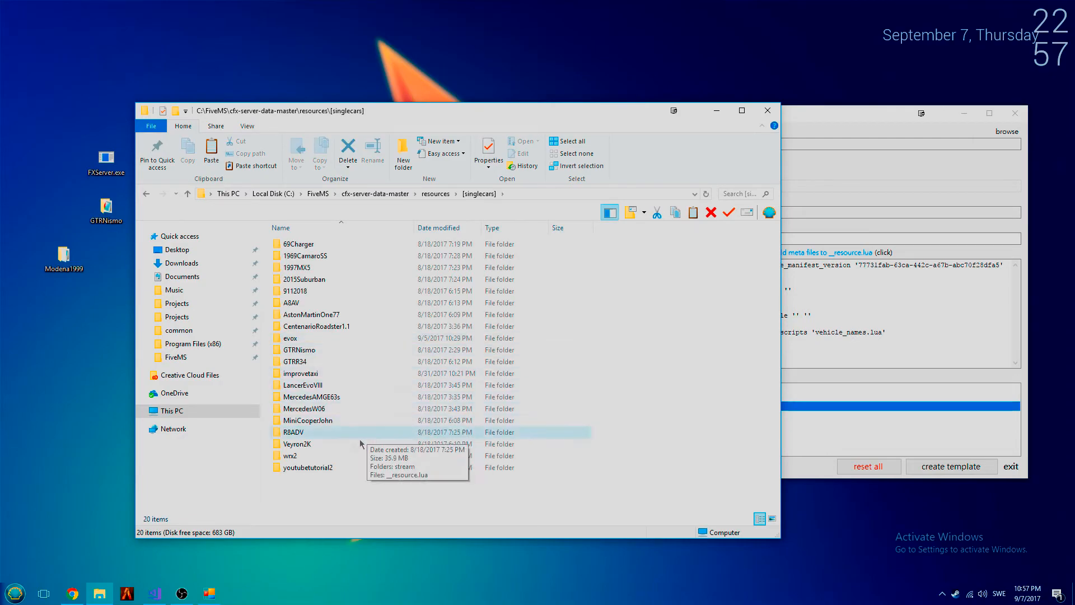
pyautogui.doubleClick(320, 468)
pyautogui.doubleClick(321, 244)
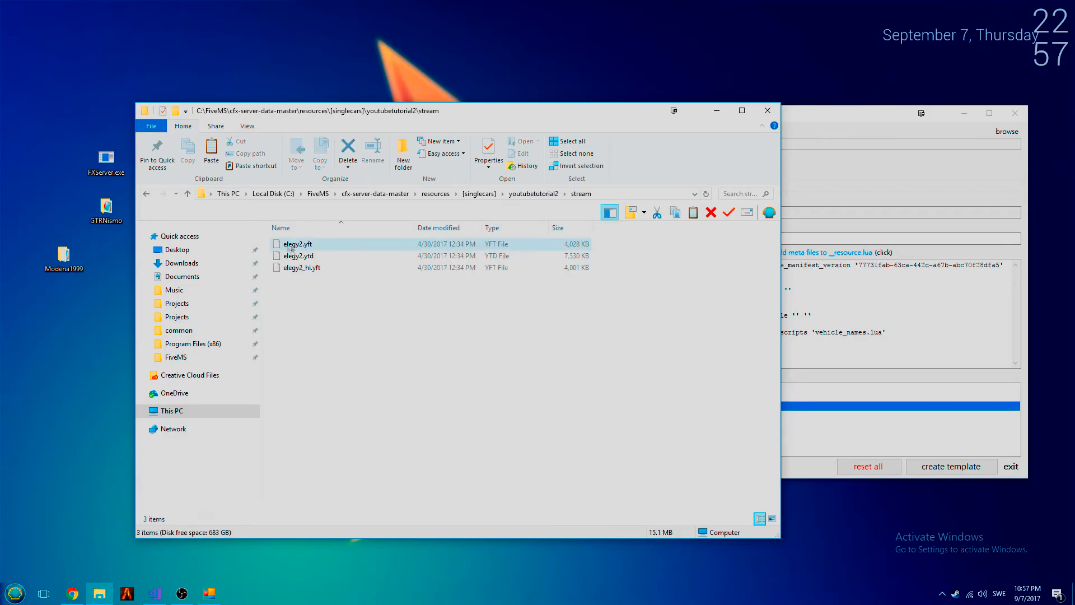
pyautogui.moveTo(371, 311); pyautogui.dragTo(331, 242)
pyautogui.click(408, 346)
pyautogui.click(533, 196)
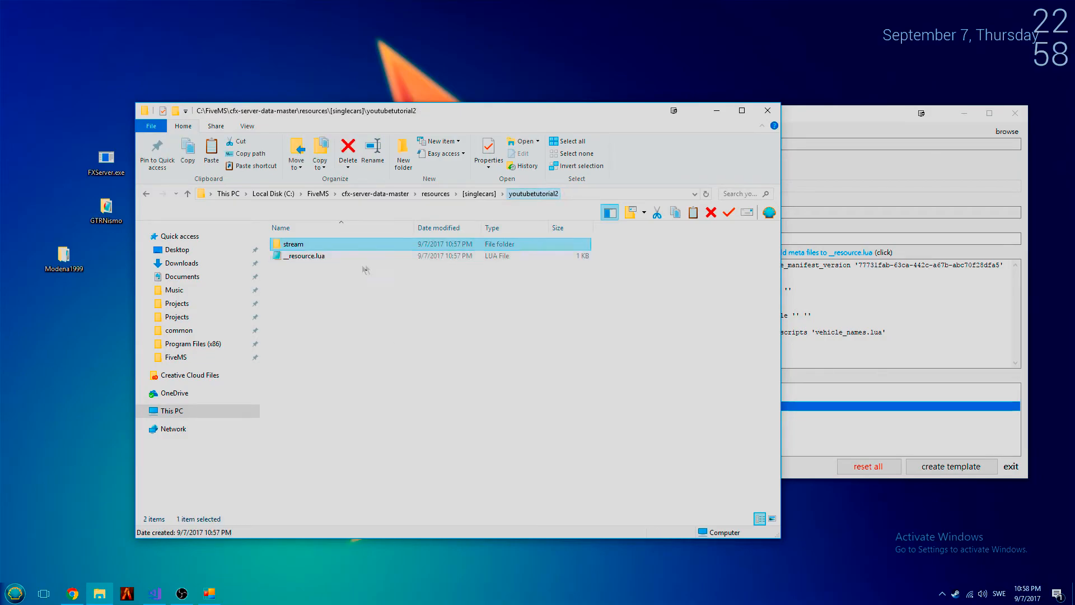
# - Review the contents of __resource.lua in the youtubetutorial2 folder and close the file
pyautogui.click(350, 260)
pyautogui.doubleClick(350, 256)
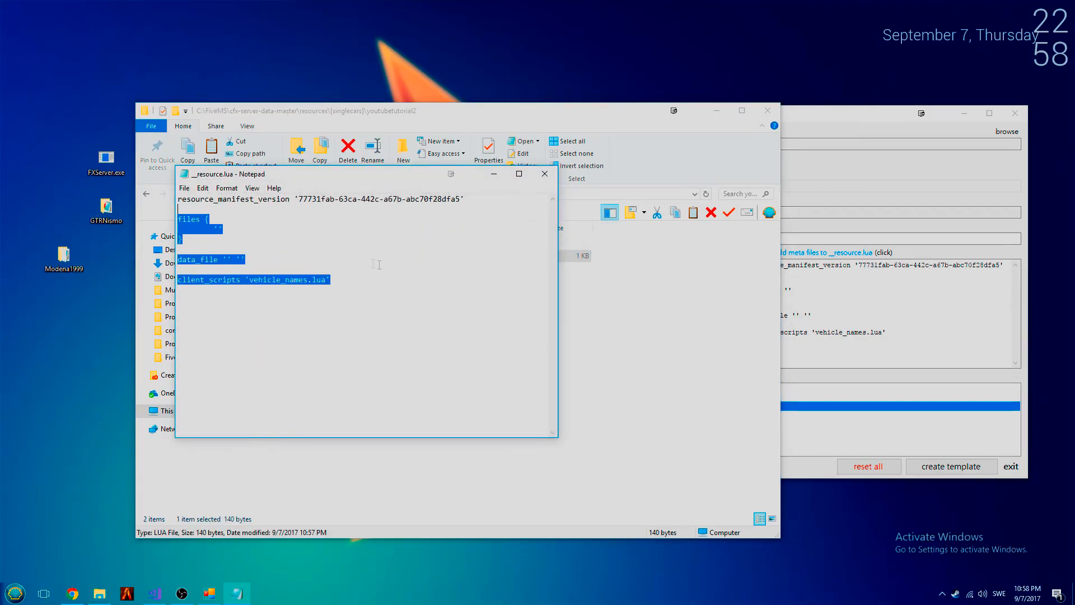
pyautogui.click(545, 174)
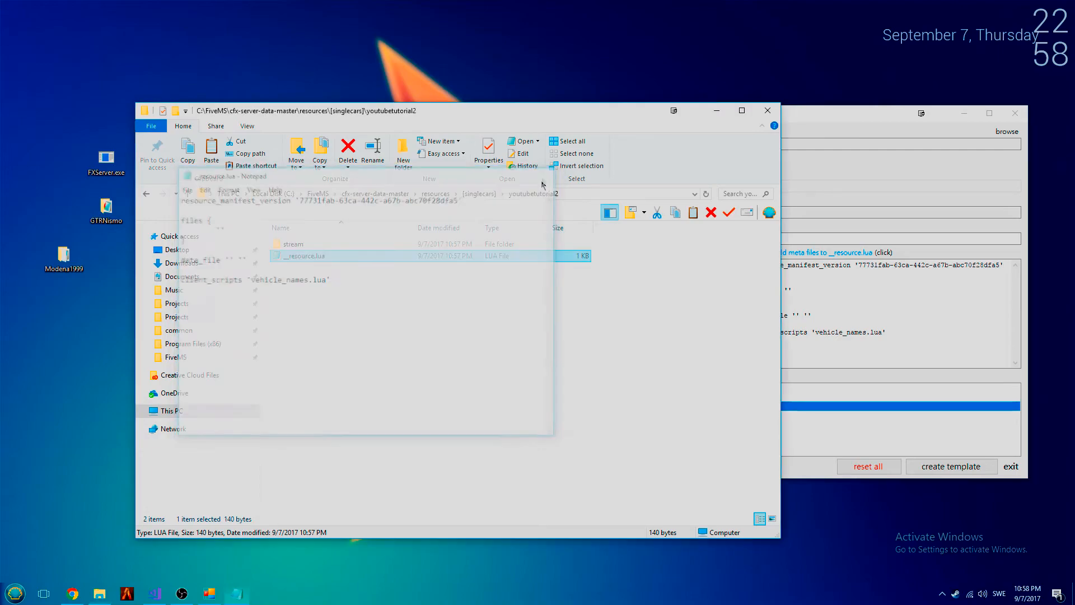
# - Open server.cfg from cfx-server-data-master and add "start youtubetutorial2" under # addon cars, matching the installer's mod folder name
pyautogui.click(481, 194)
pyautogui.click(380, 194)
pyautogui.doubleClick(340, 279)
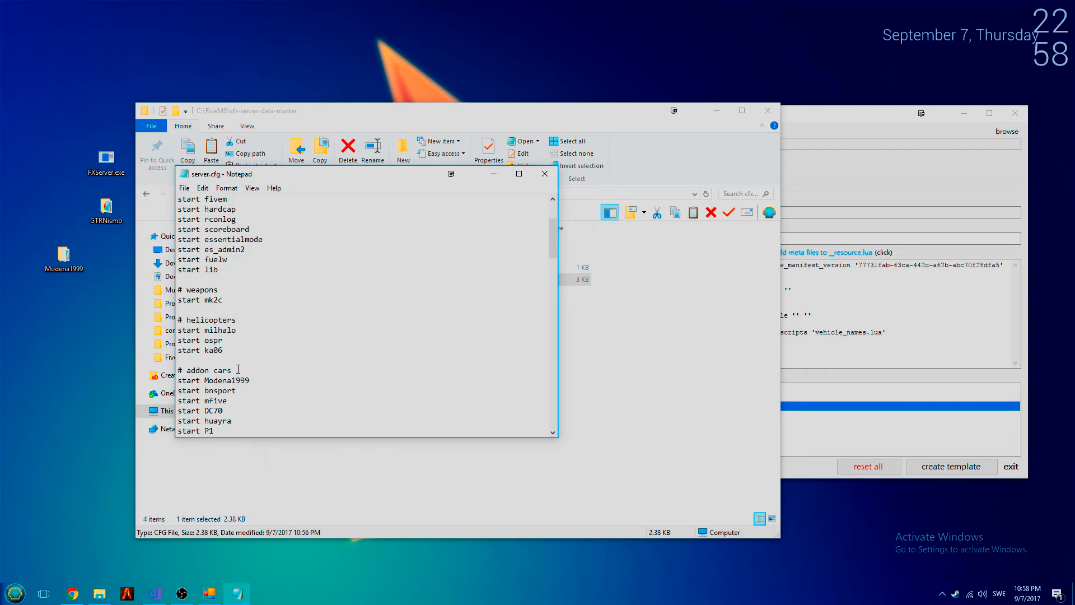
pyautogui.press('Return')
pyautogui.write('start youtubetutorial2')
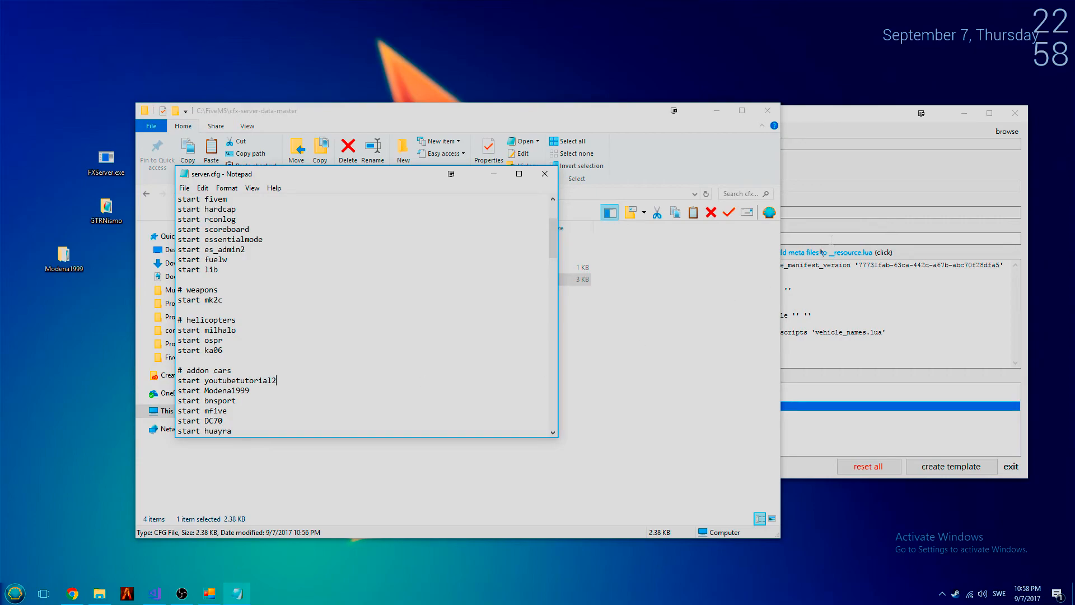
pyautogui.click(831, 240)
pyautogui.moveTo(651, 237); pyautogui.dragTo(591, 239)
pyautogui.click(646, 240)
pyautogui.click(292, 371)
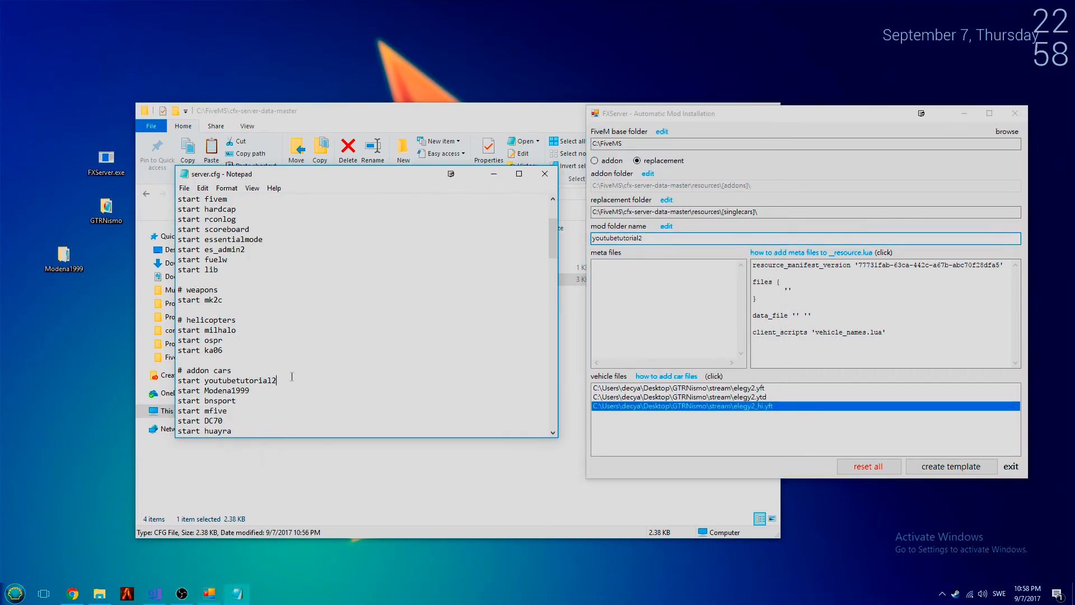
# - Delete the "start youtubetutorial2" line from server.cfg and close the file
pyautogui.hotkey('shift', 'Down')
pyautogui.press('Delete')
pyautogui.click(544, 173)
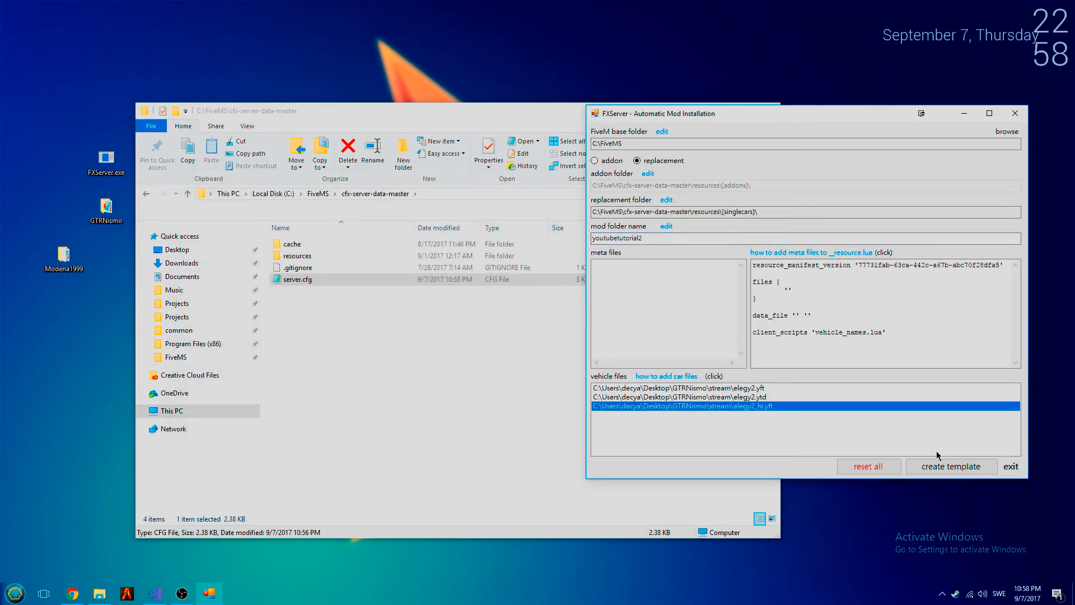
# - Delete the youtubetutorial2 folder from resources\[singlecars] and close File Explorer
pyautogui.click(476, 356)
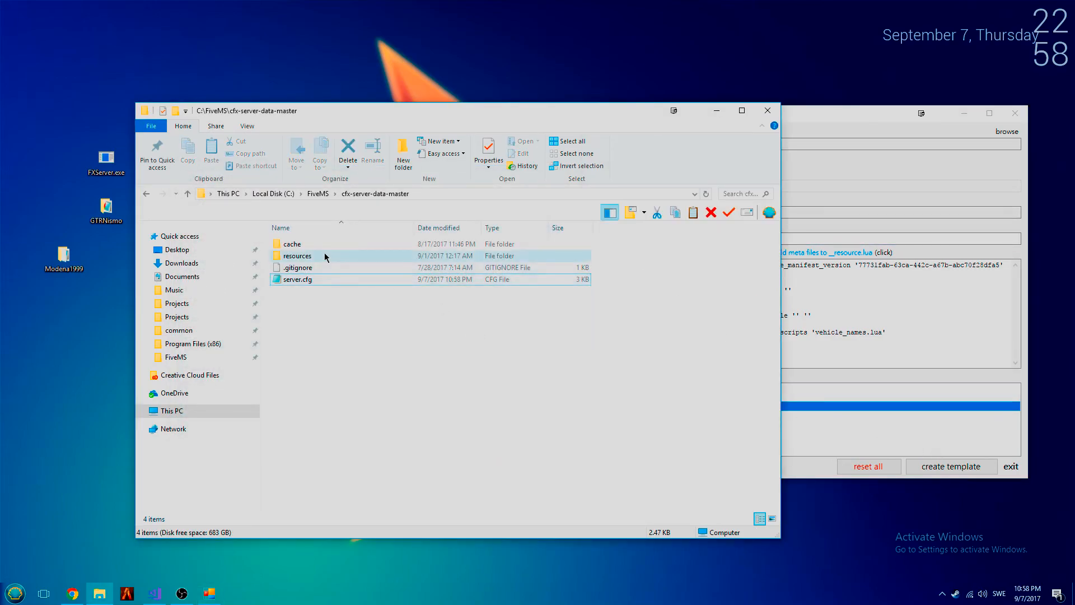
pyautogui.doubleClick(299, 255)
pyautogui.click(311, 340)
pyautogui.doubleClick(312, 341)
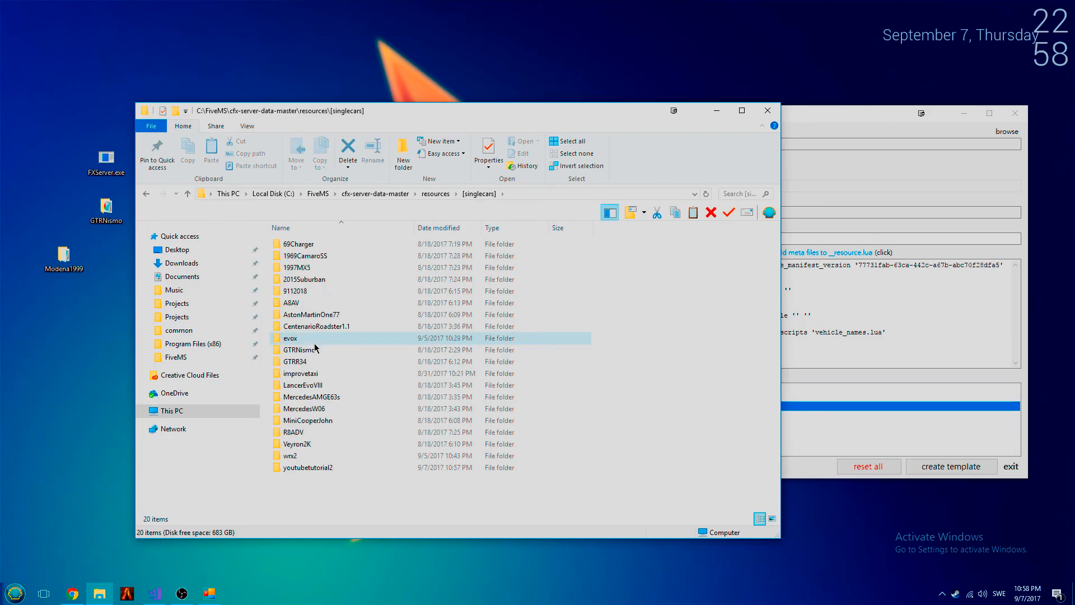
pyautogui.click(768, 110)
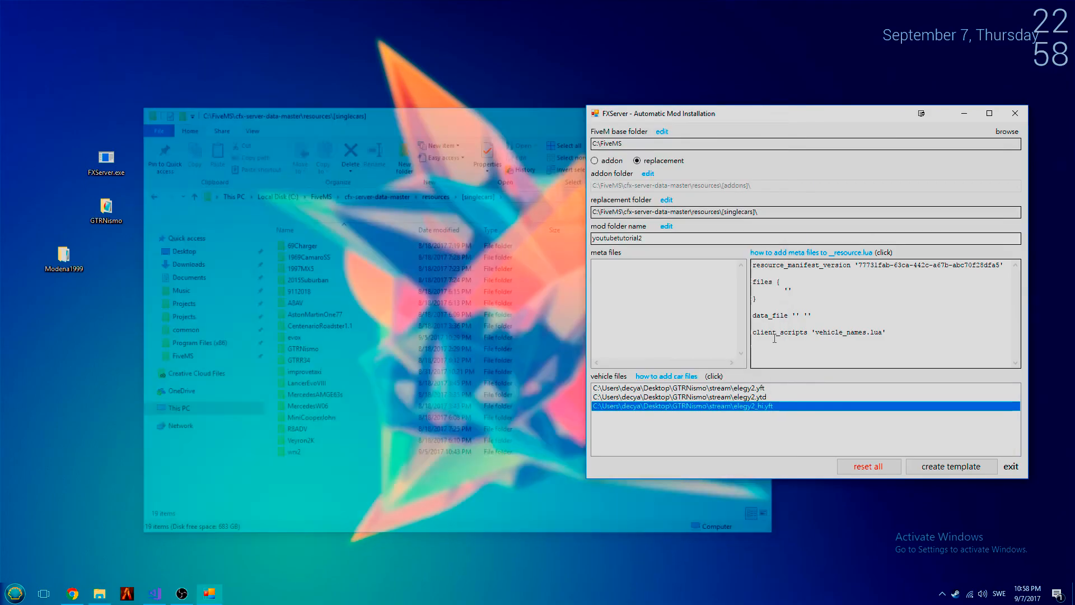
# - Decline resetting the mod installer's fields, exit it, and relaunch it from FXServer.exe on the desktop
pyautogui.click(866, 467)
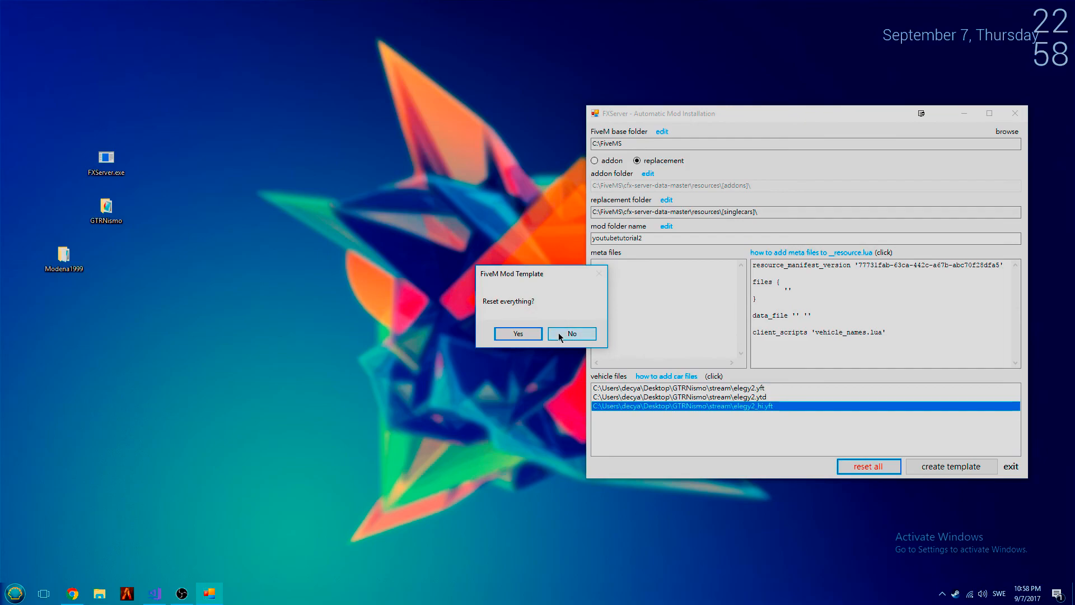
pyautogui.click(560, 336)
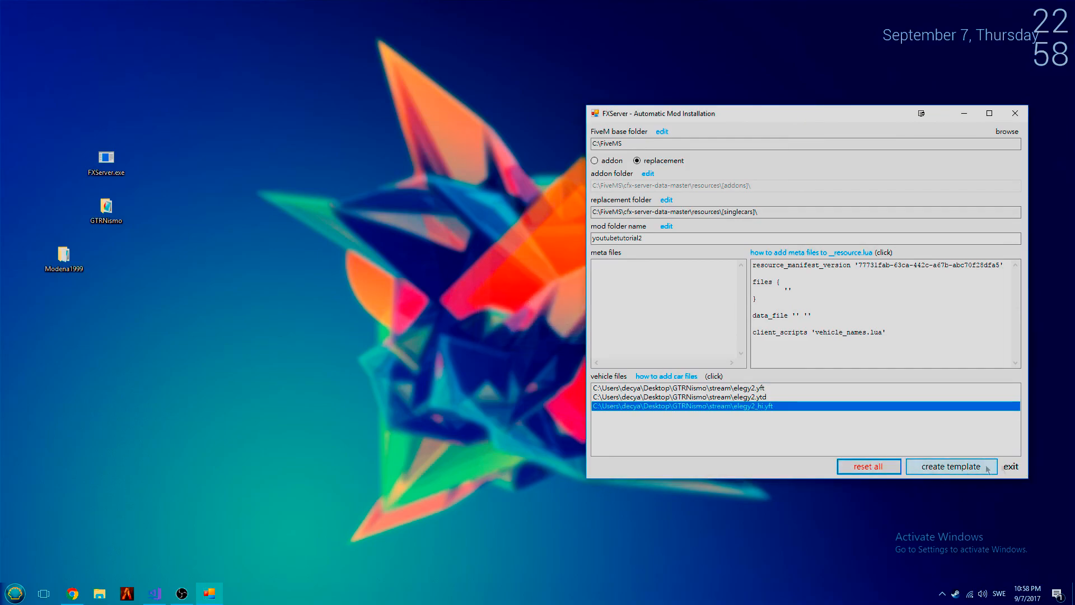
pyautogui.click(1011, 468)
pyautogui.doubleClick(107, 160)
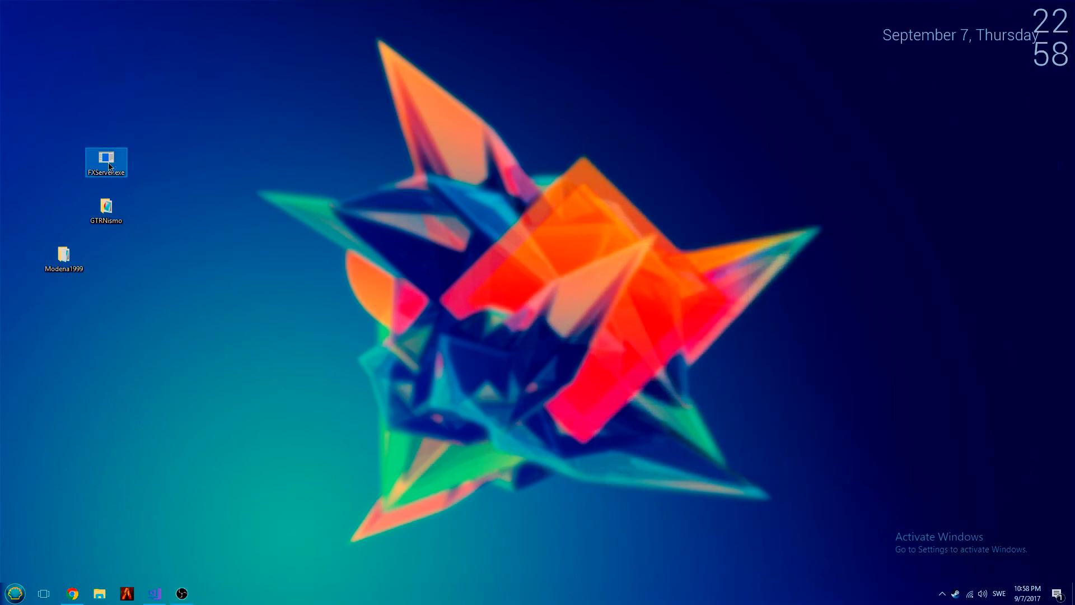
pyautogui.click(636, 364)
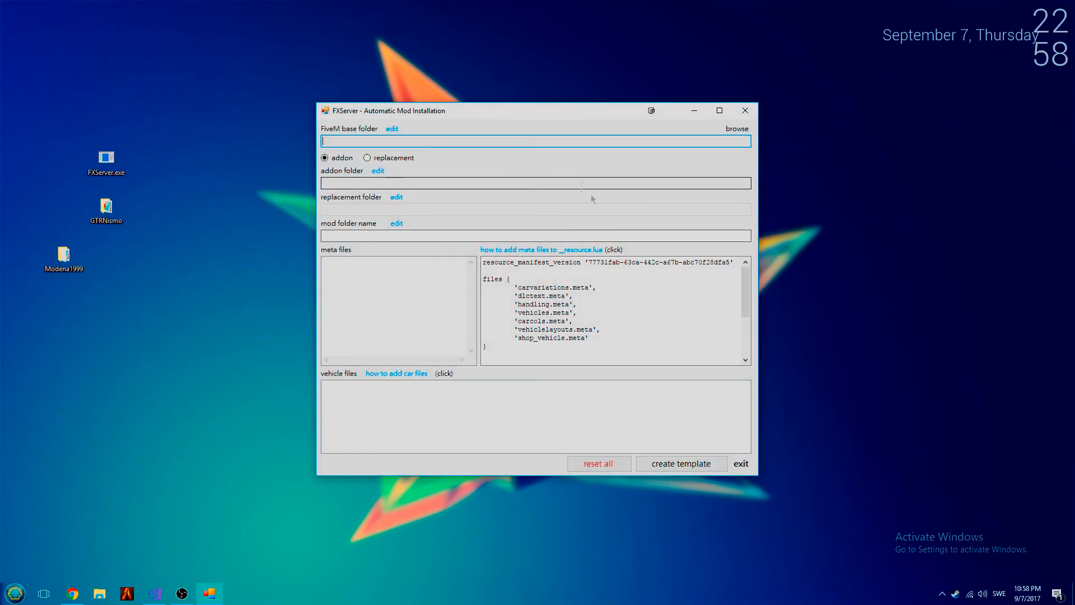